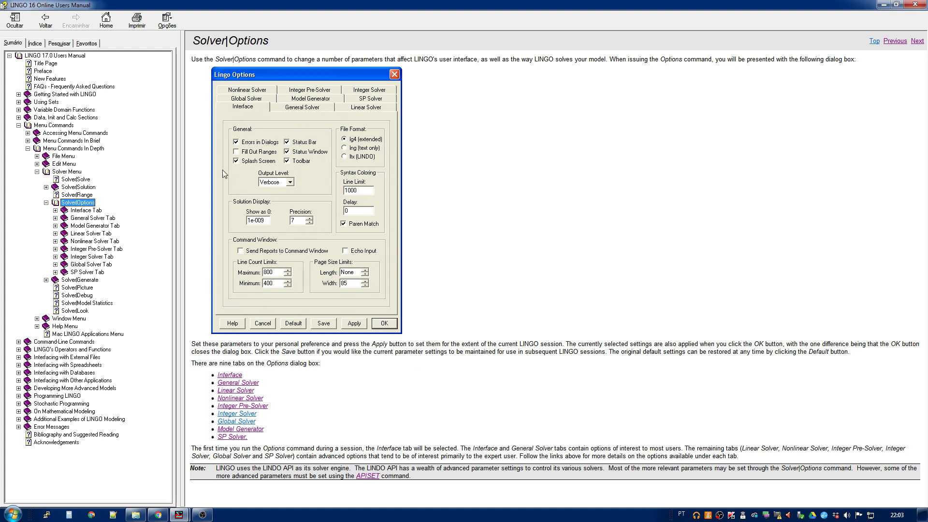
Open the manual's Interface Tab section and read the Errors In Dialogs topic under General Box.
click(80, 212)
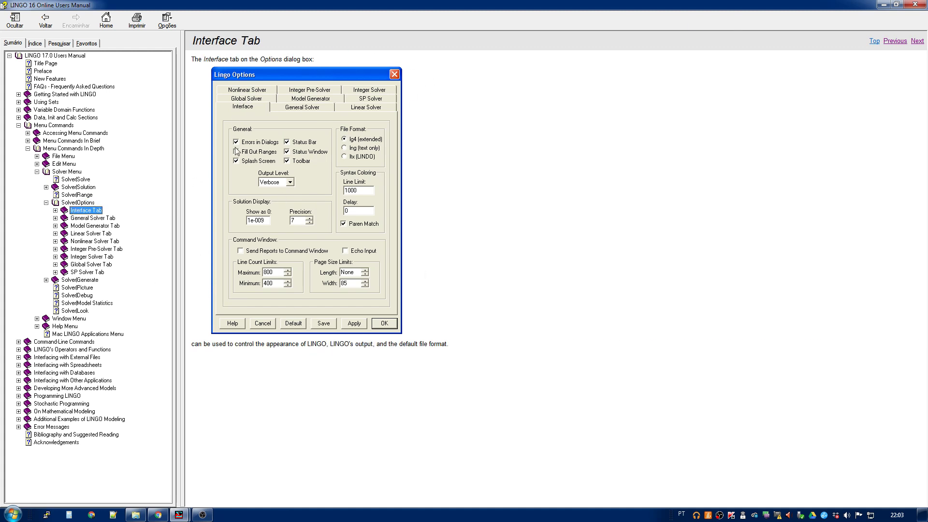
click(55, 210)
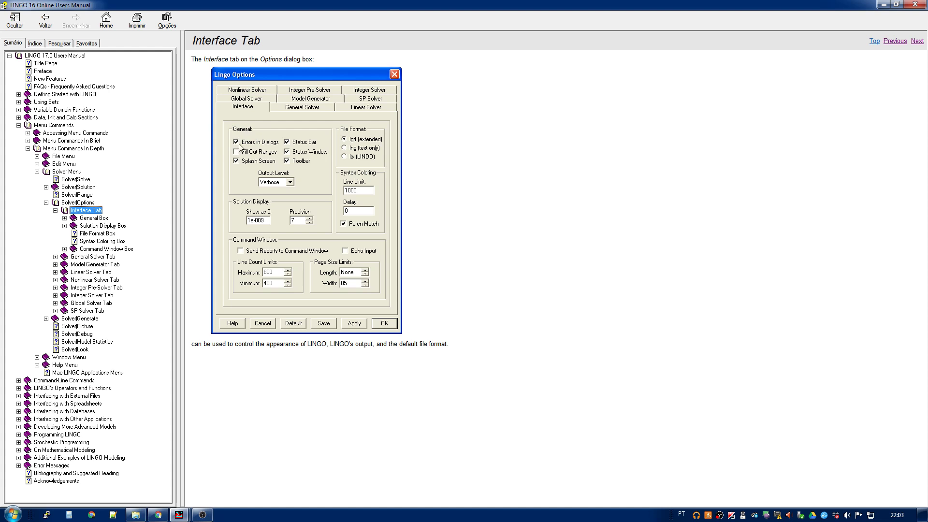
click(64, 218)
click(97, 219)
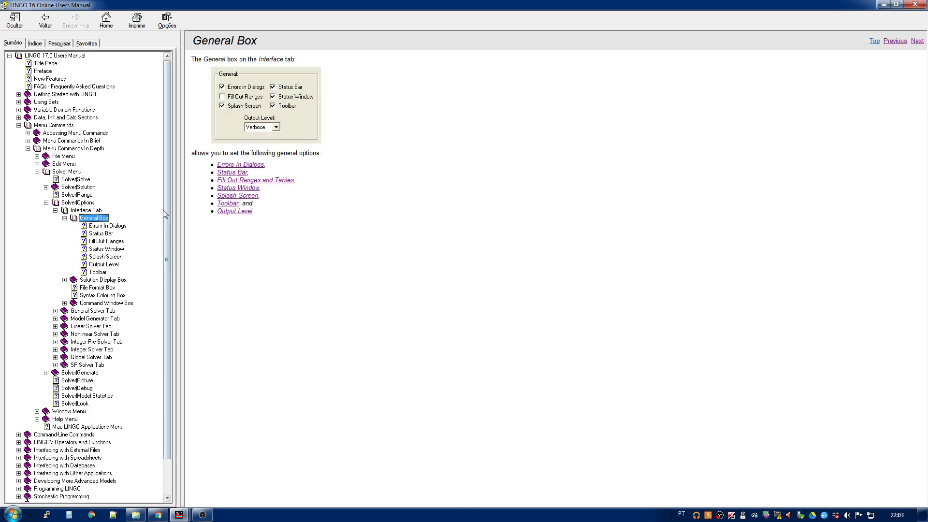
click(112, 227)
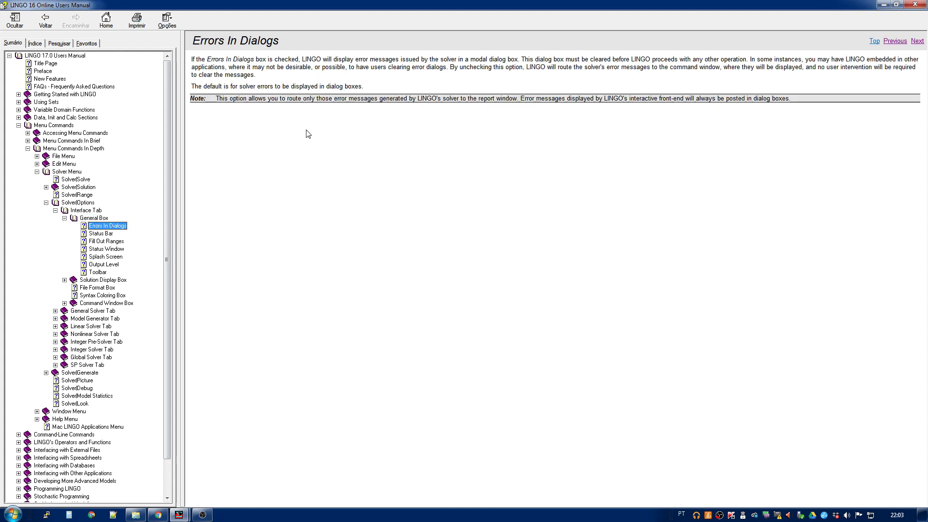
click(93, 219)
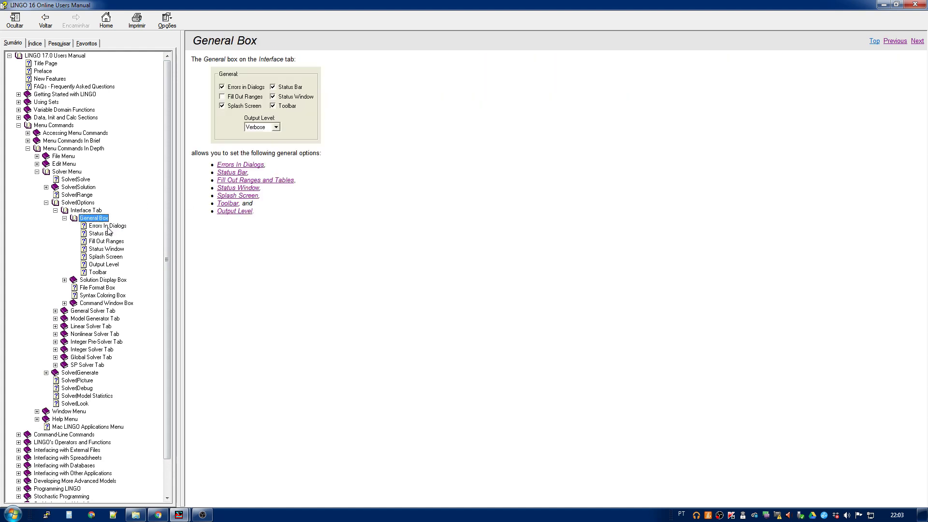
click(115, 228)
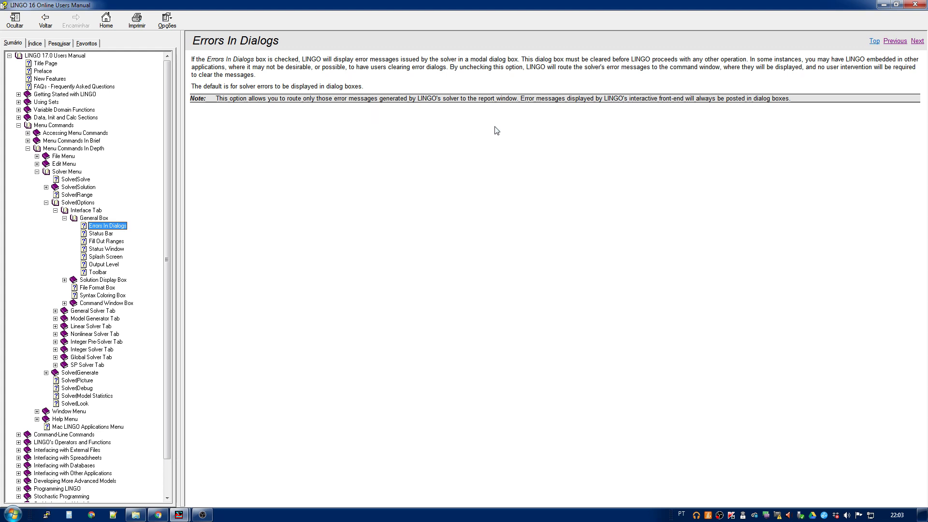
Return to the LINGO model and check the Errors in Dialogs setting in the solver options.
click(884, 5)
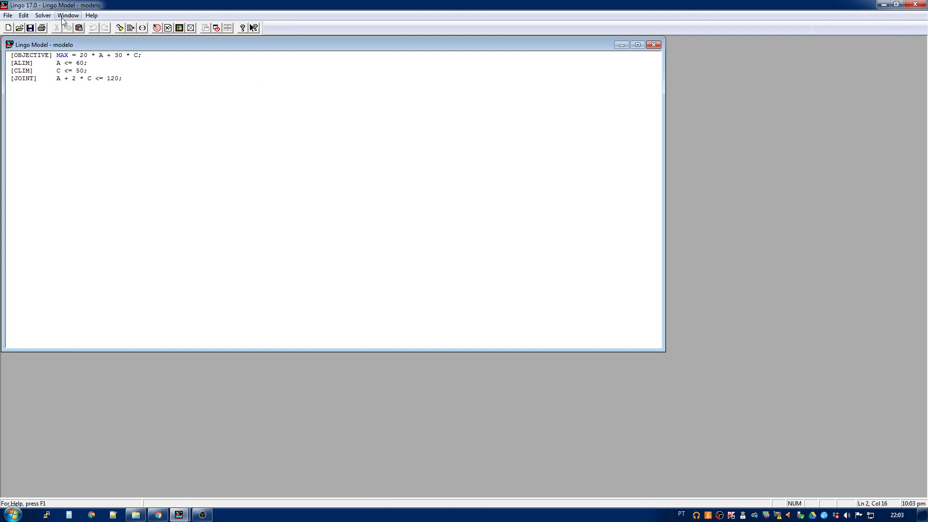
click(190, 29)
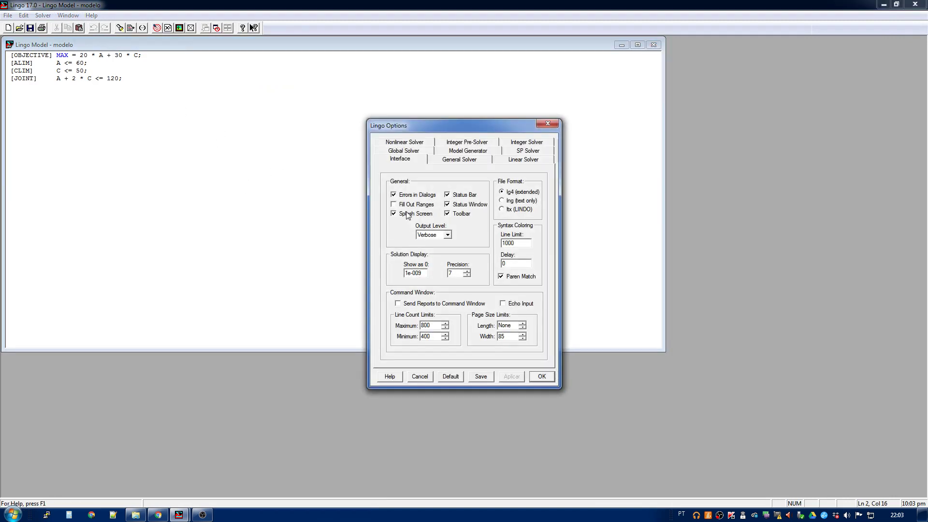
click(538, 376)
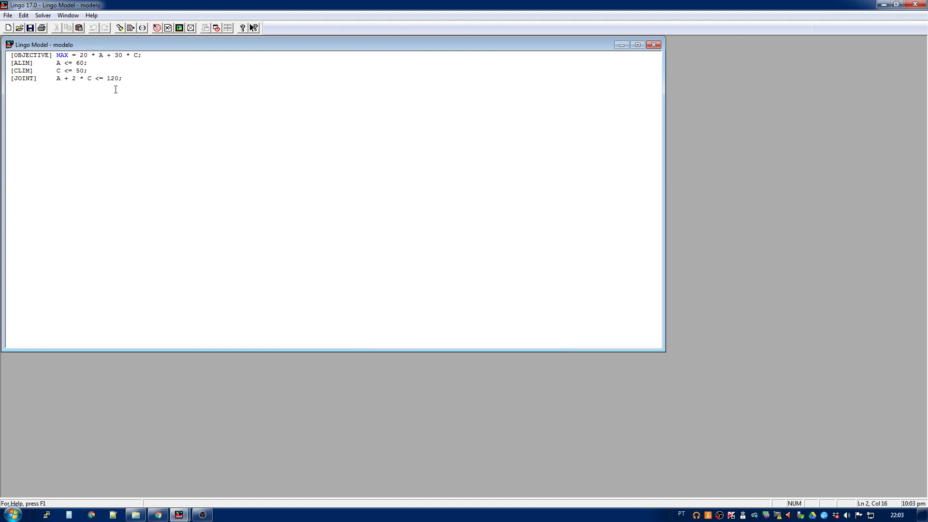
Delete the semicolon after A <= 60 in the ALIM constraint, solve the model, and dismiss the error and solver status windows.
key(BackSpace)
click(155, 30)
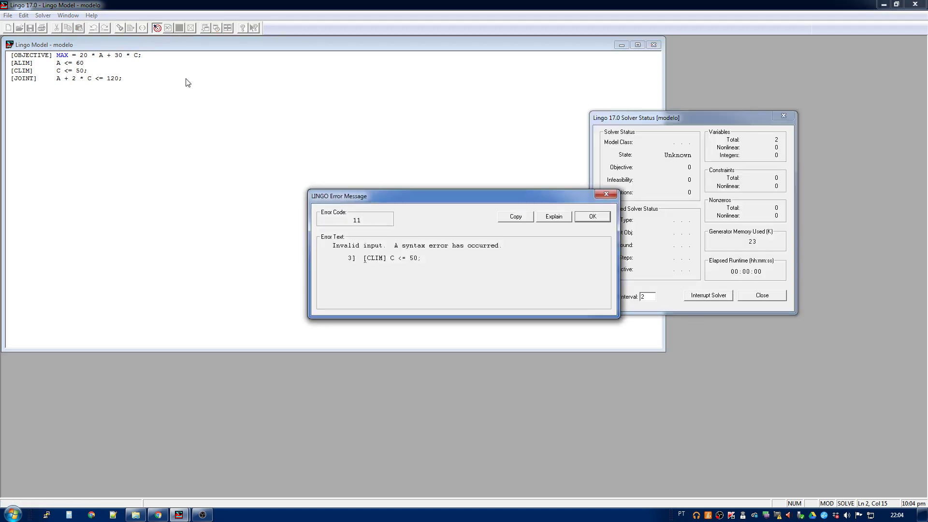
click(590, 217)
click(753, 293)
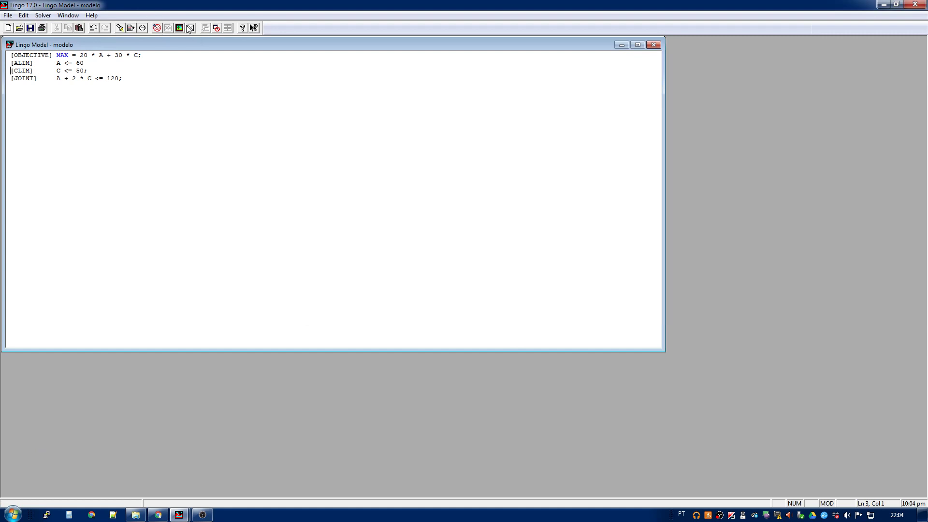
Turn off Errors in Dialogs in the interface options, solve the model again and close the solver status window.
click(179, 27)
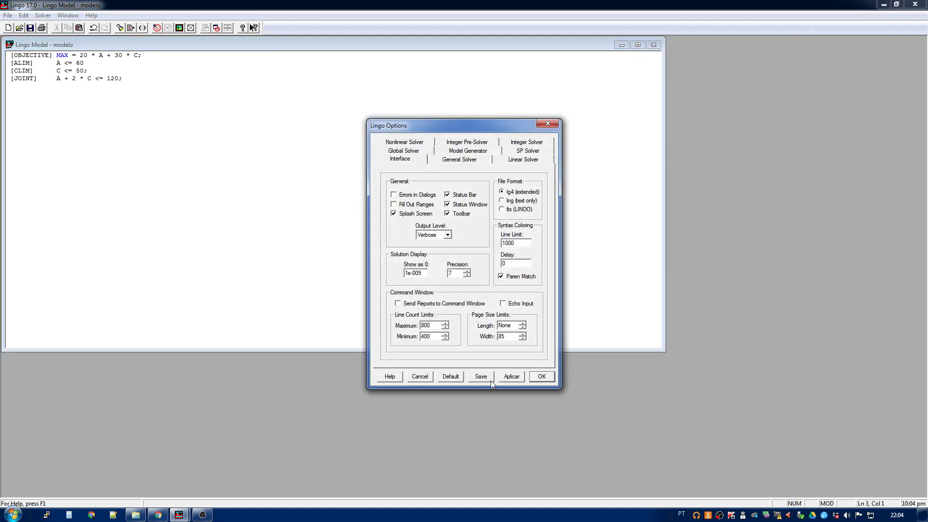
click(539, 377)
click(157, 28)
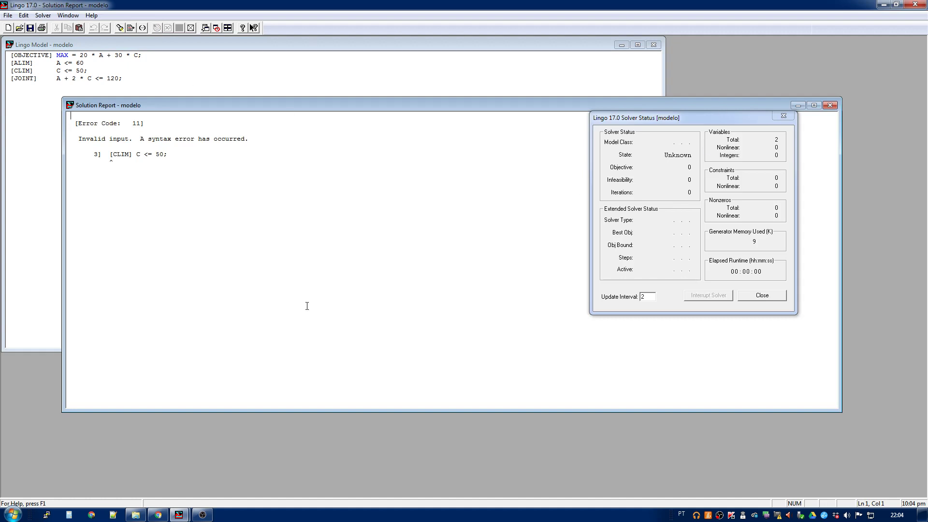
click(749, 295)
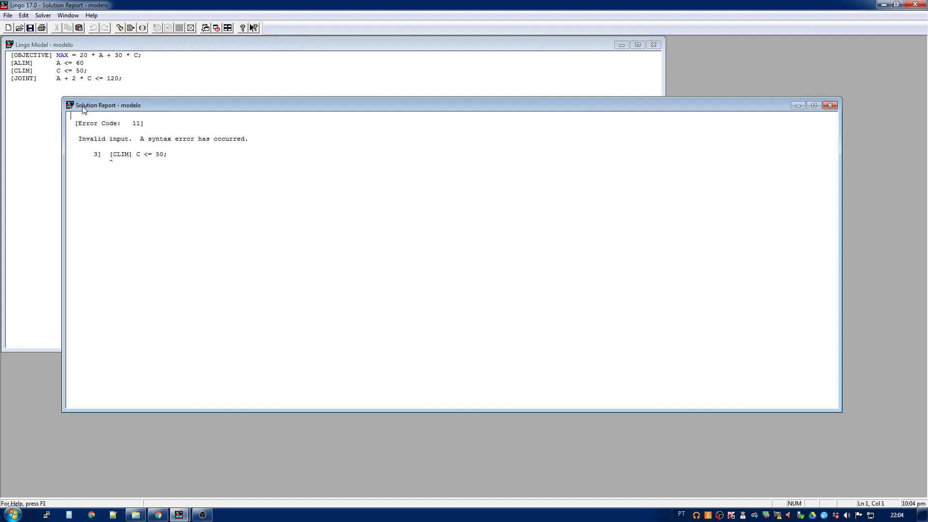
Examine the error text in the solution report, then close the report.
drag(167, 154, 67, 121)
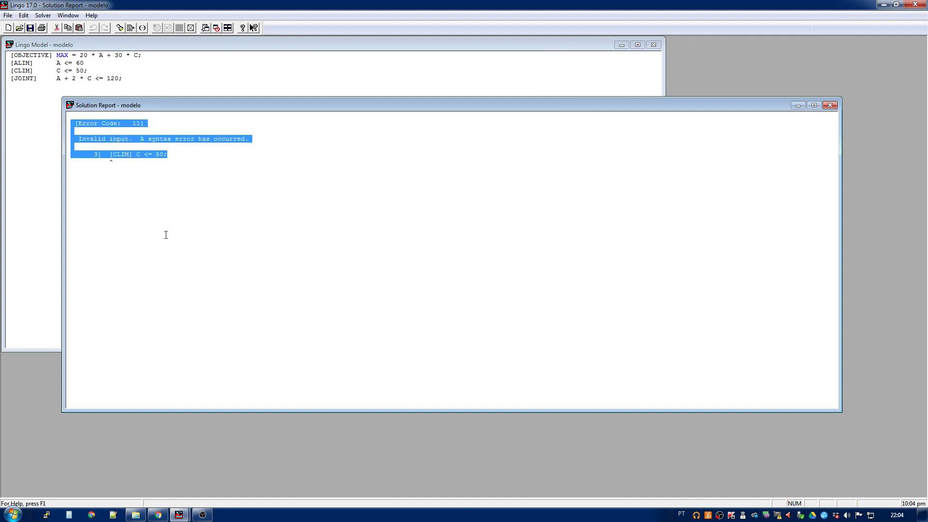
click(184, 216)
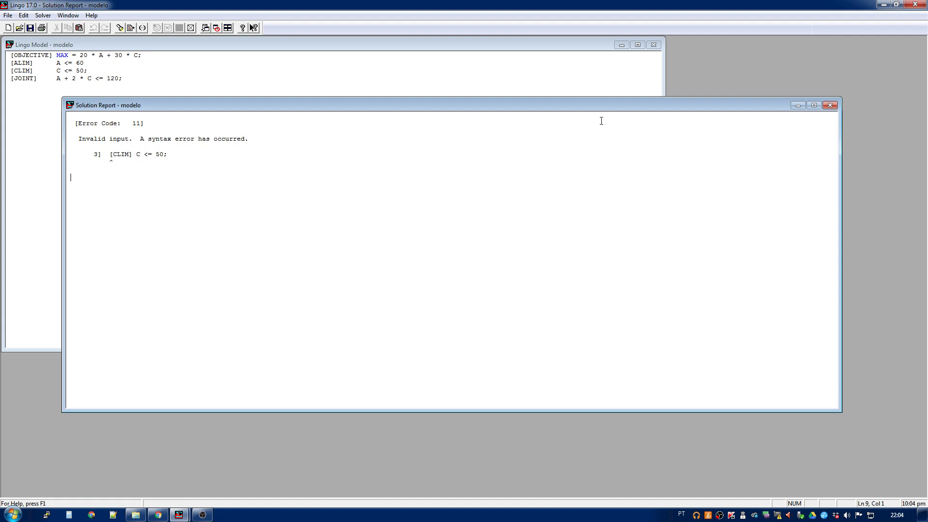
click(830, 105)
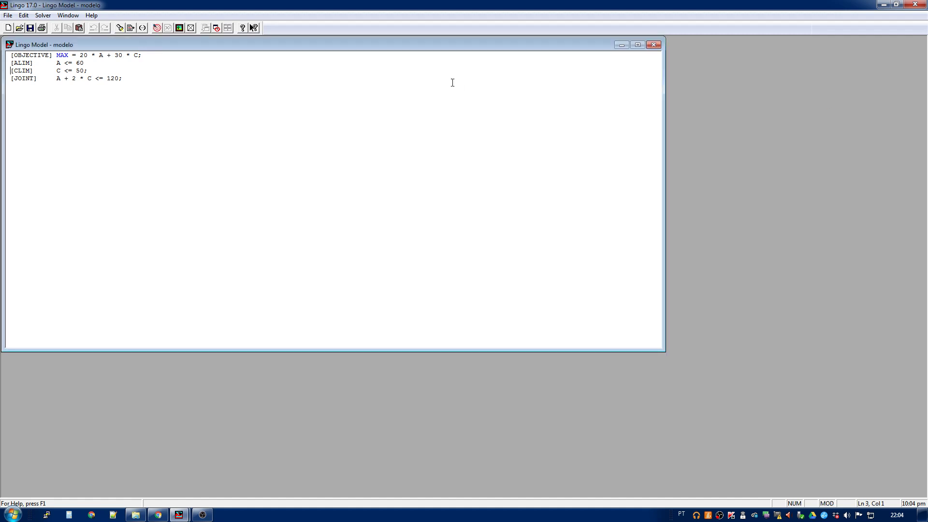
Turn Errors in Dialogs back on and restore the semicolon after A <= 60 in the ALIM constraint.
click(202, 27)
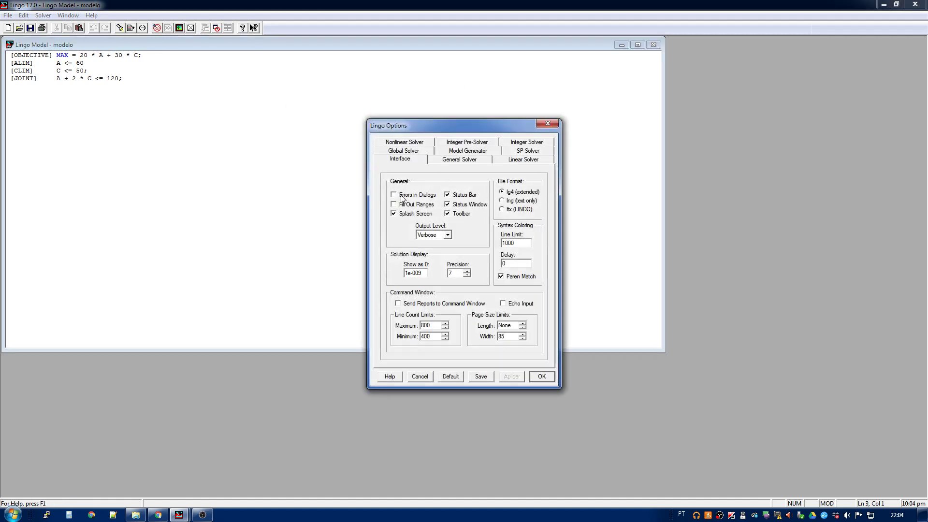
click(511, 380)
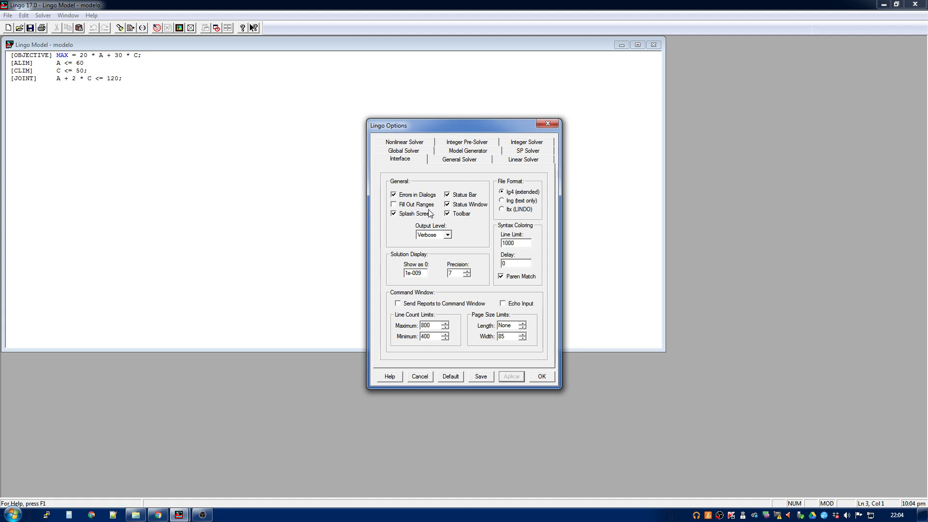
click(542, 377)
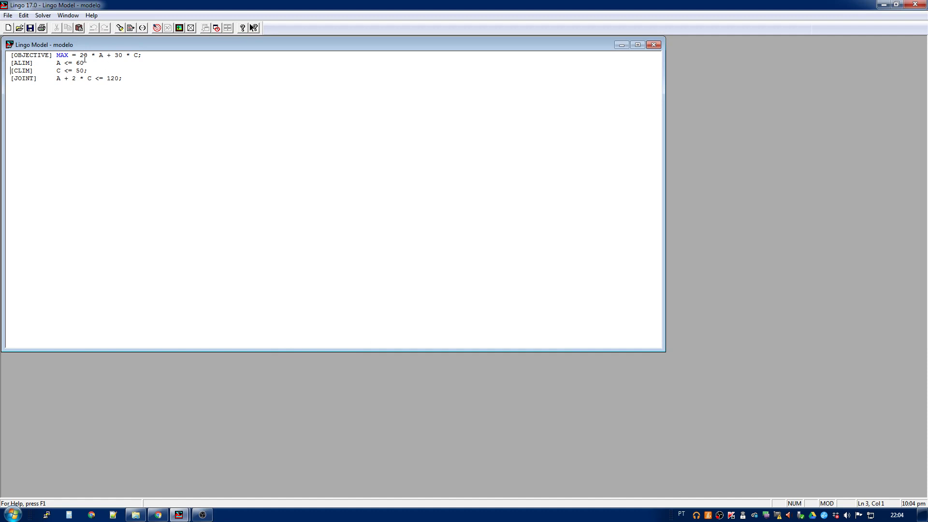
text(;)
Look up the General Box topic in the user manual, then return to the model.
click(244, 28)
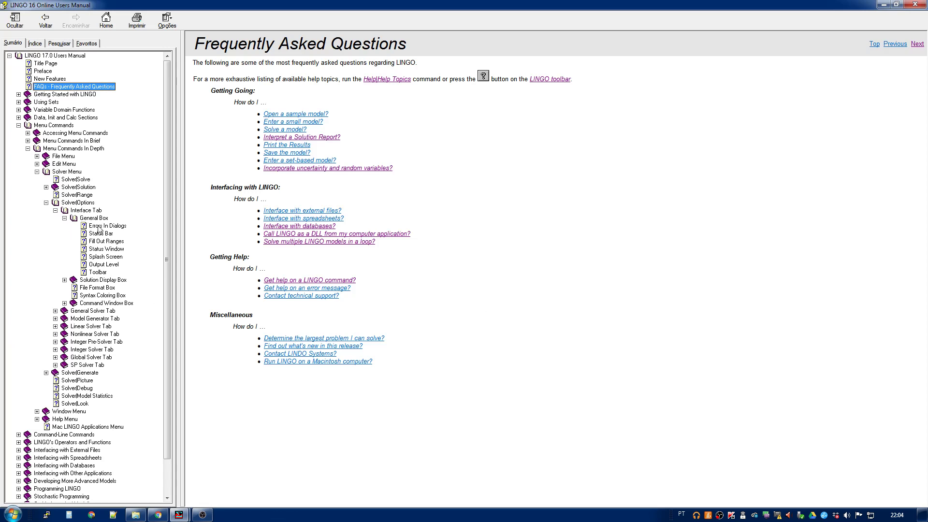
click(102, 233)
click(93, 219)
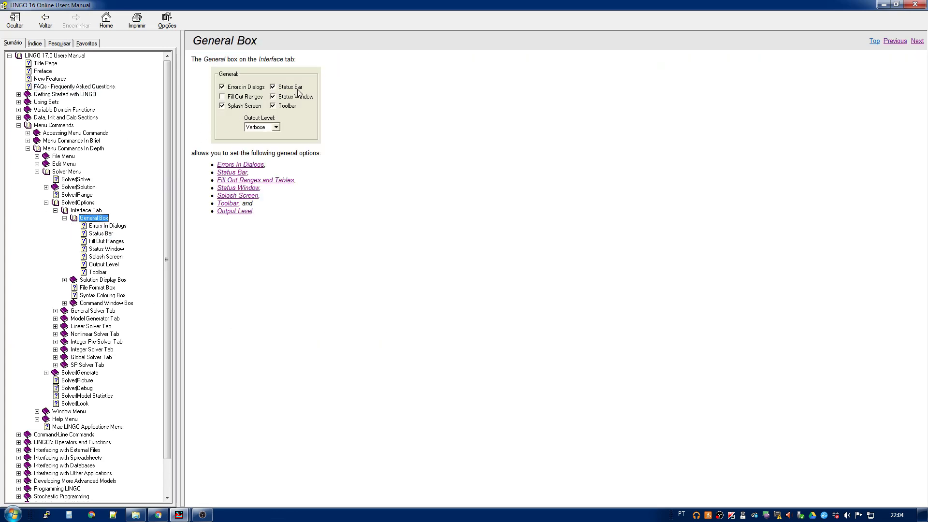
click(884, 5)
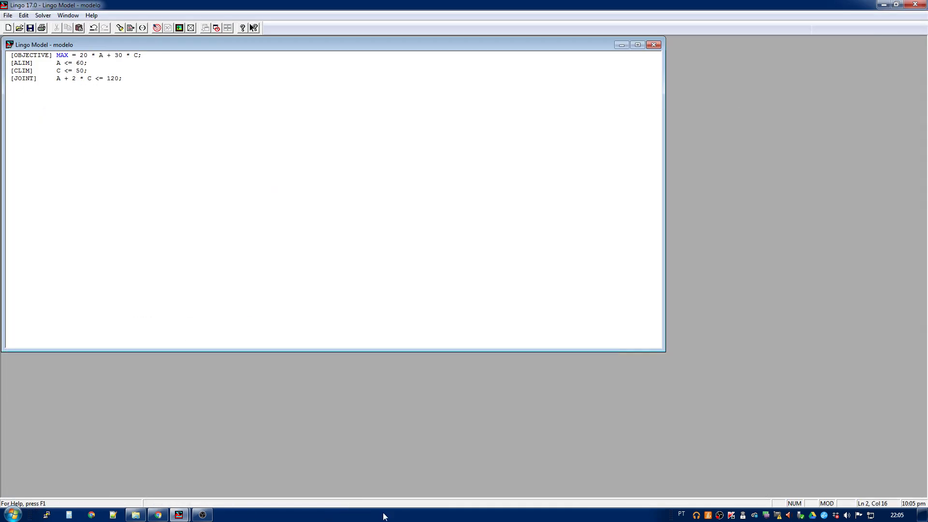
Turn off the Status Bar option and apply it, then enable the option again and apply.
click(195, 29)
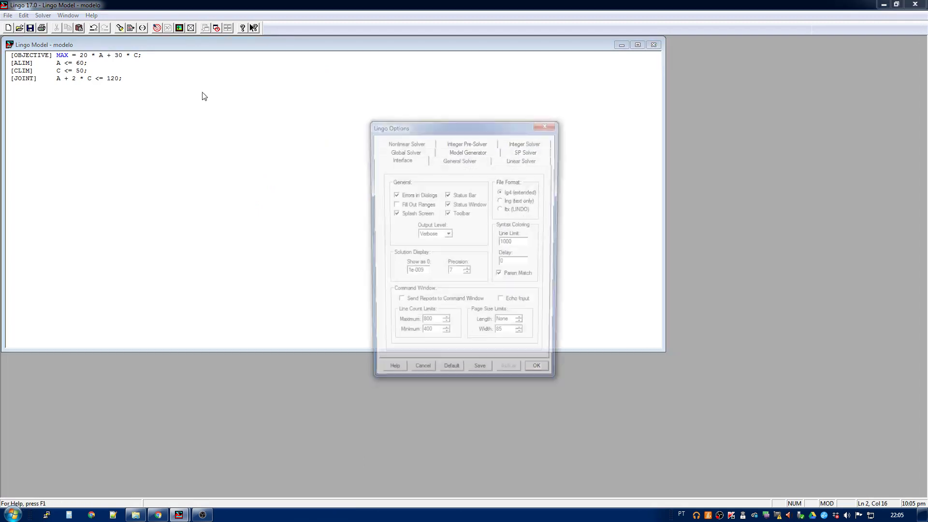
click(513, 376)
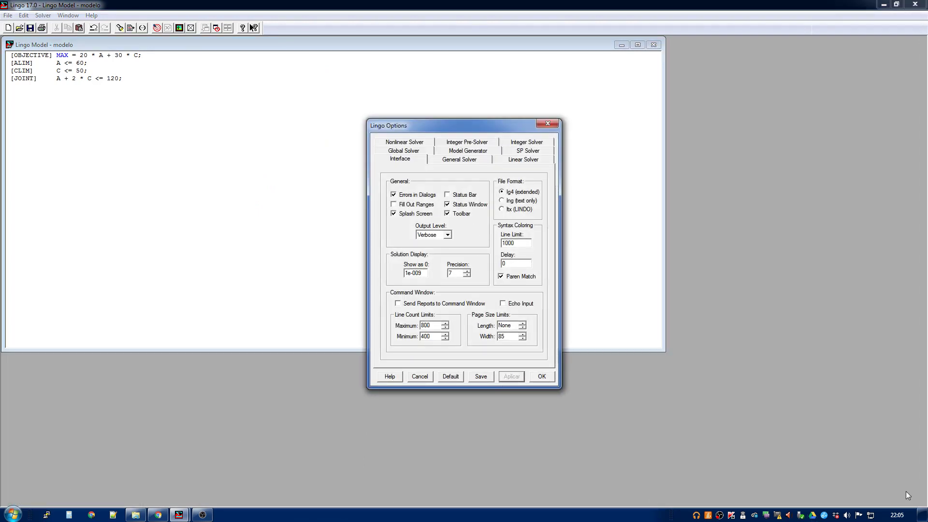
click(463, 195)
click(511, 378)
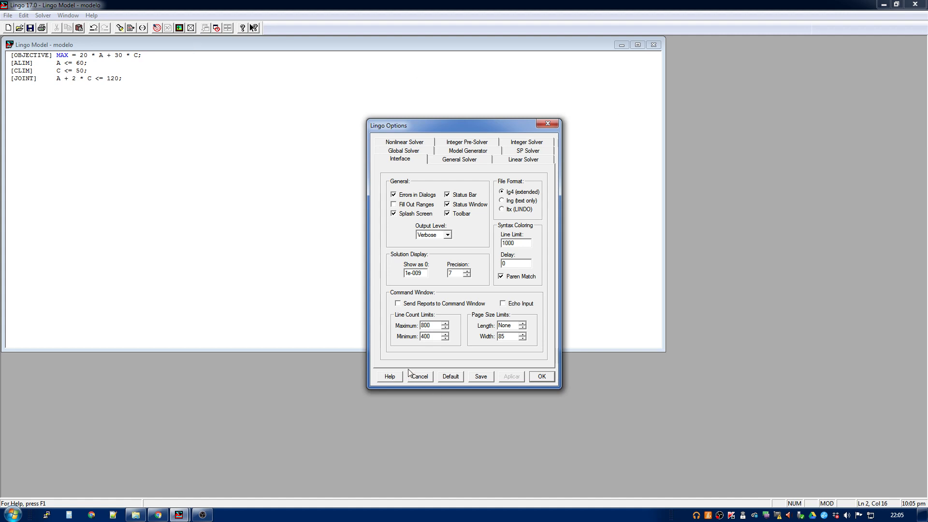
Open the help for the interface options, read the Fill Out Ranges topic, and return to the options dialog.
click(392, 375)
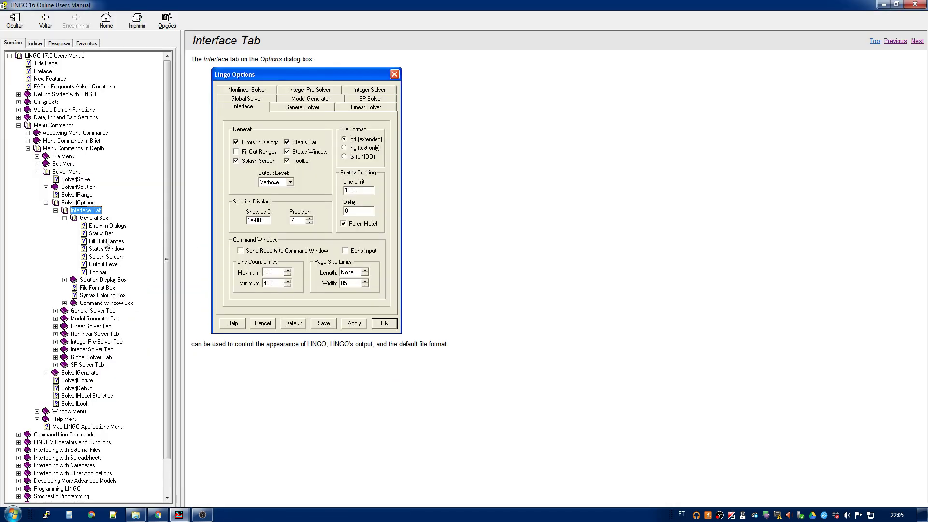
click(105, 242)
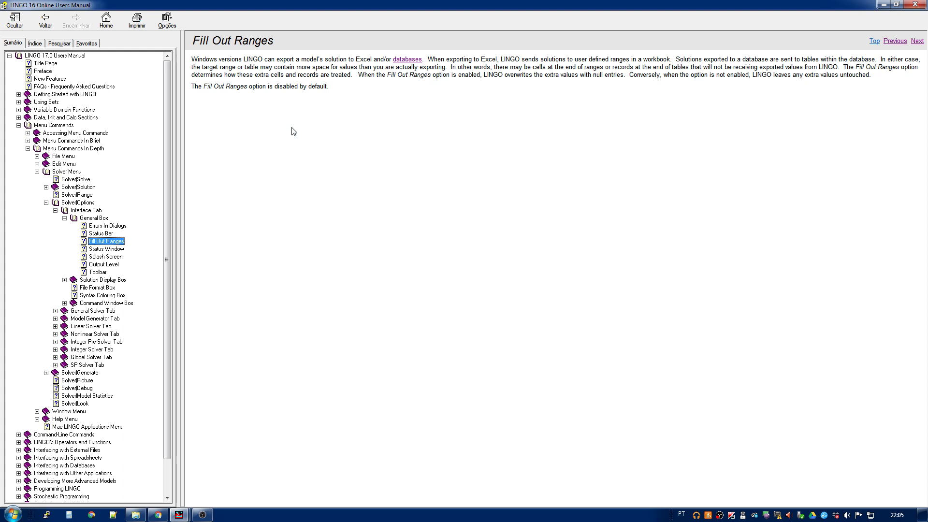
click(884, 4)
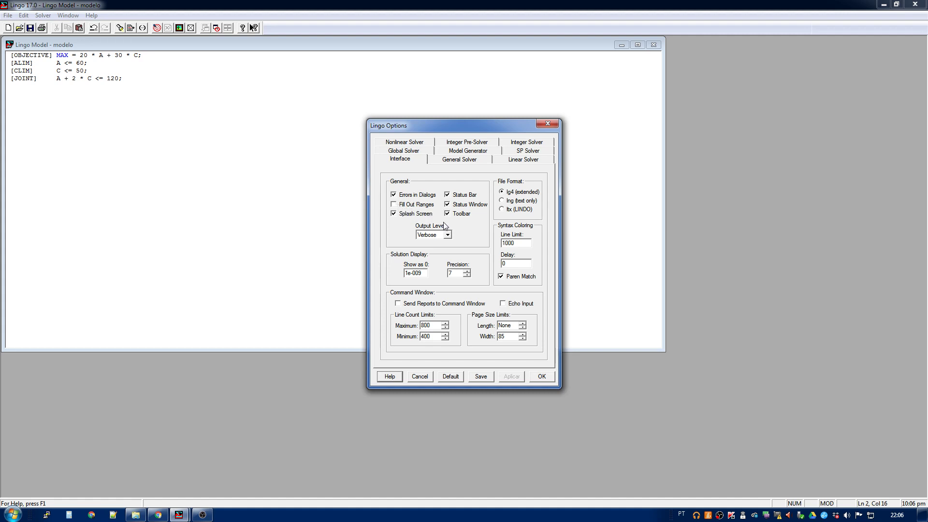
Open the options help again and read the Status Window topic under General Box.
click(388, 376)
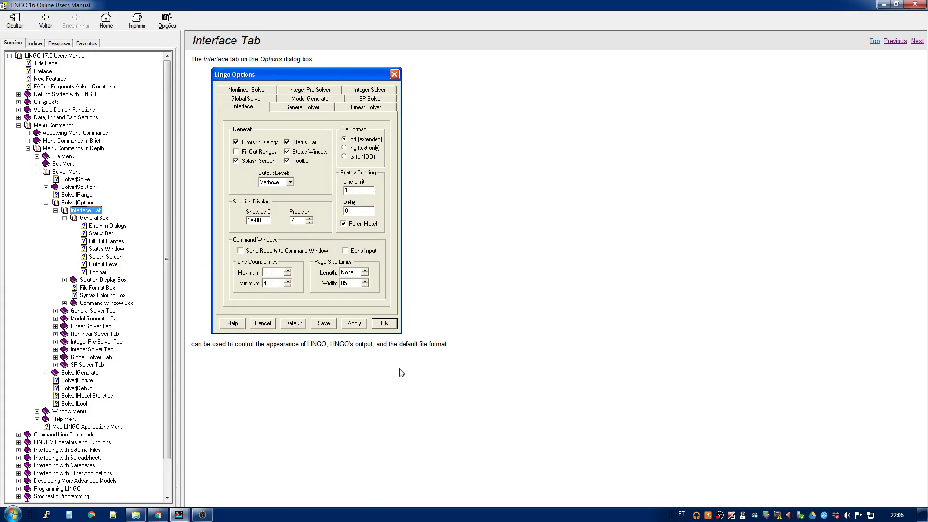
click(102, 233)
click(109, 242)
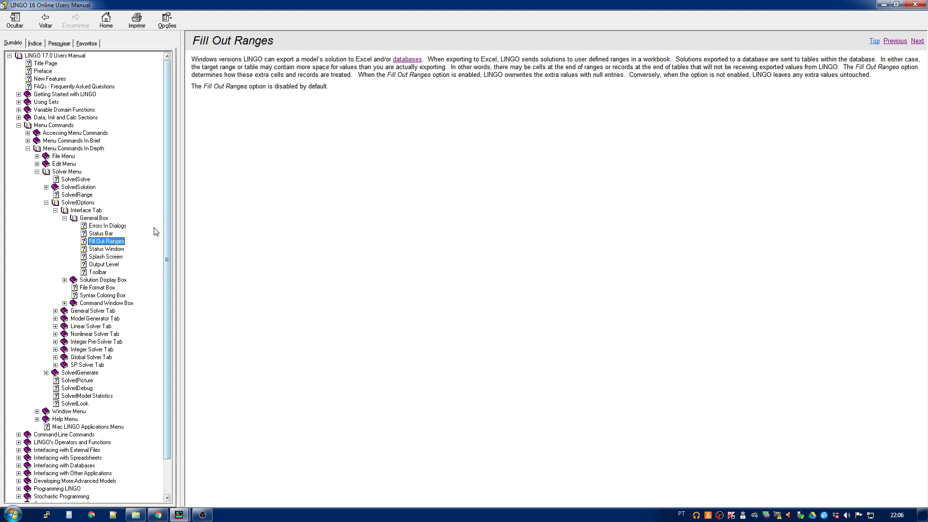
click(107, 249)
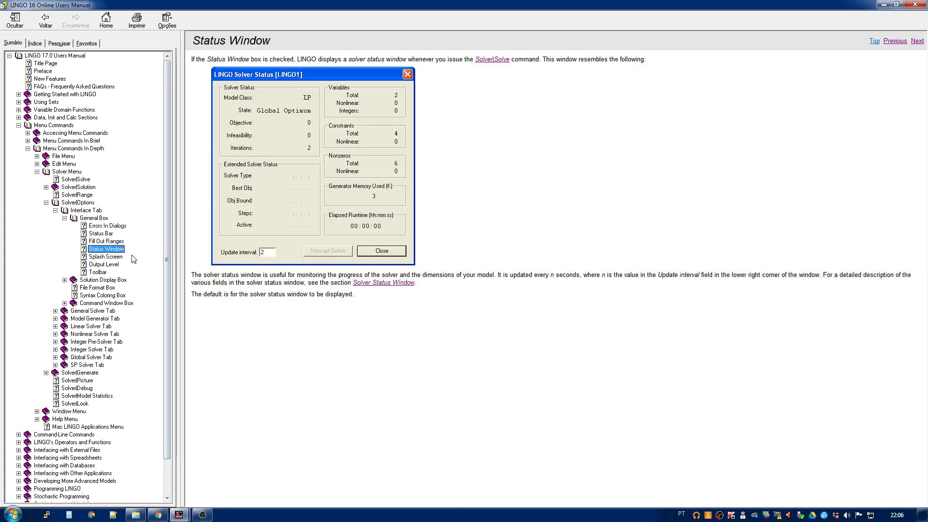
click(884, 5)
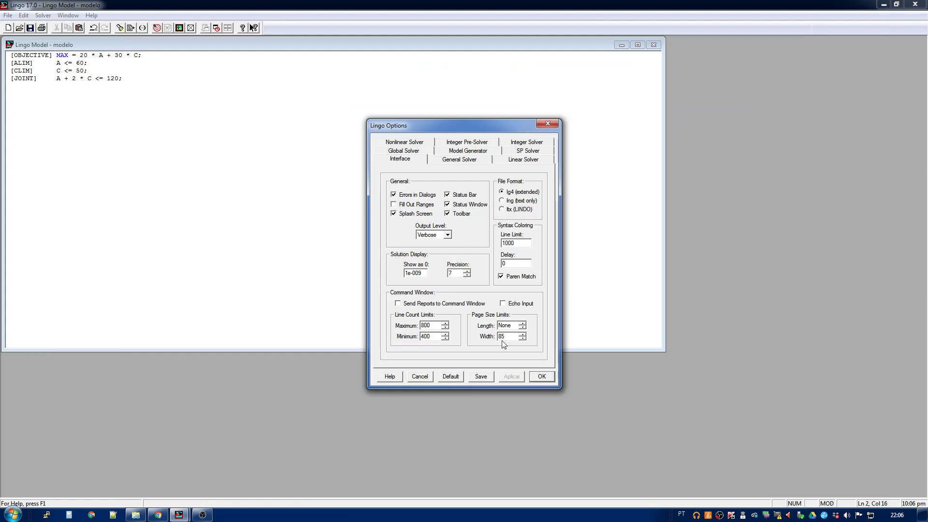
click(390, 377)
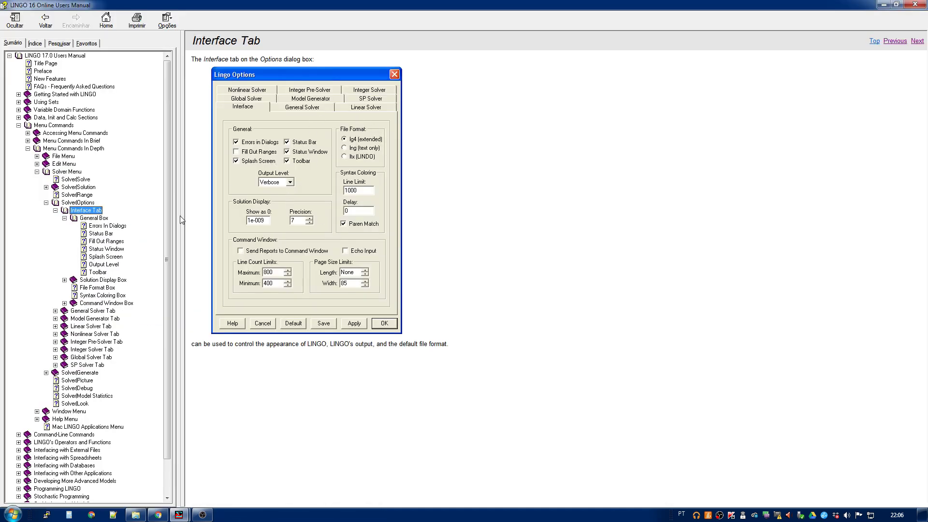
click(116, 249)
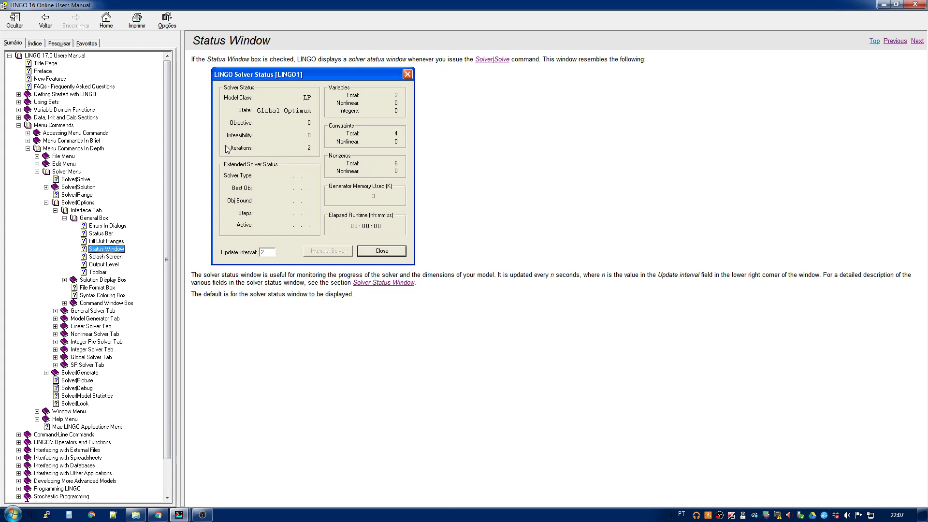
Read the Splash Screen topic under General Box in the manual, and return to the options dialog.
click(117, 258)
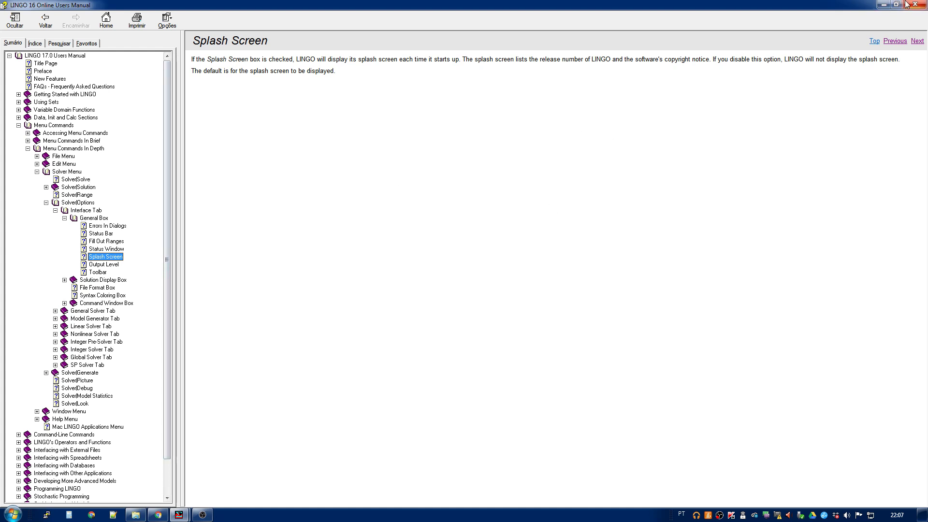
click(883, 4)
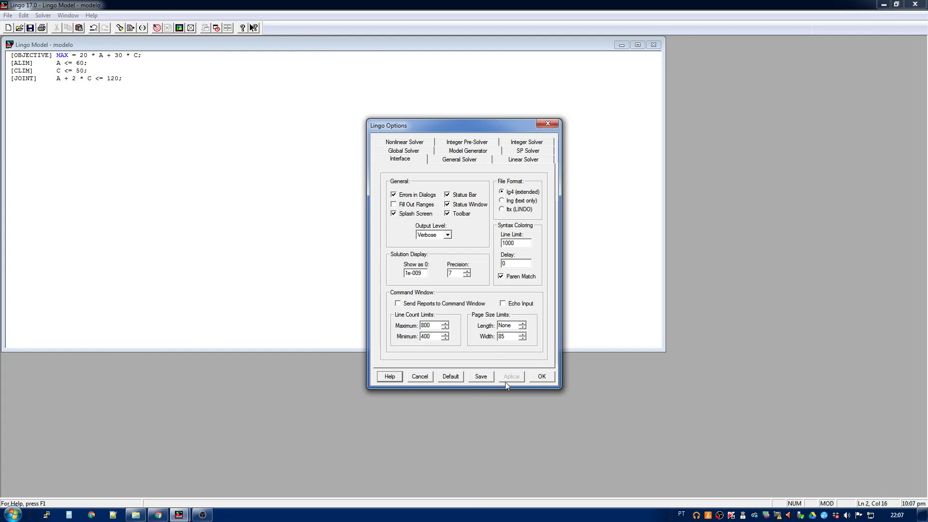
Close the options dialog and exit LINGO, saving the changes to the modelo file.
click(537, 377)
click(915, 5)
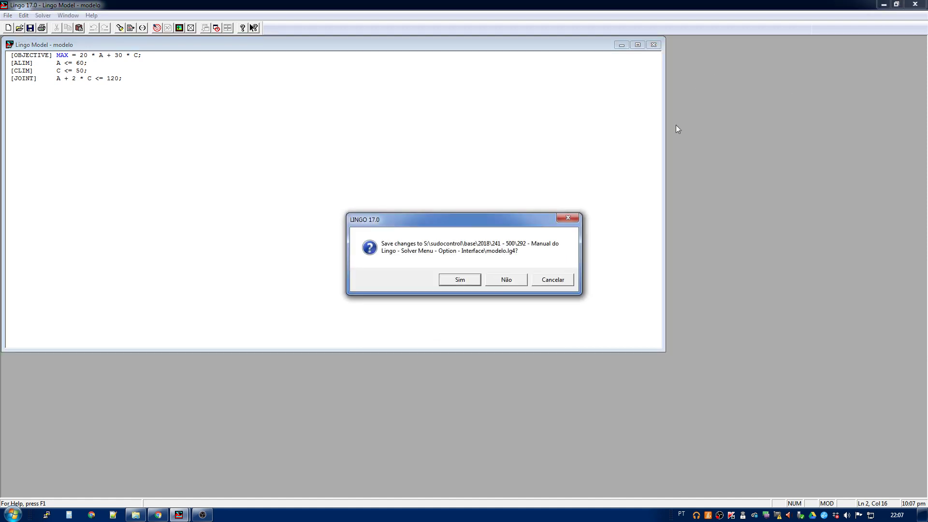
click(455, 281)
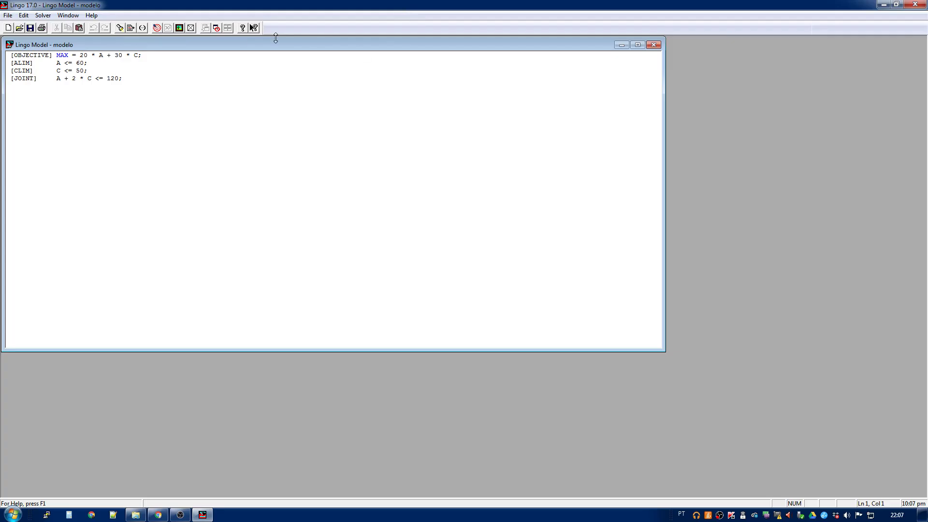
Turn off the Splash Screen option and save the settings, restart with the model, and save the option as enabled again.
click(229, 29)
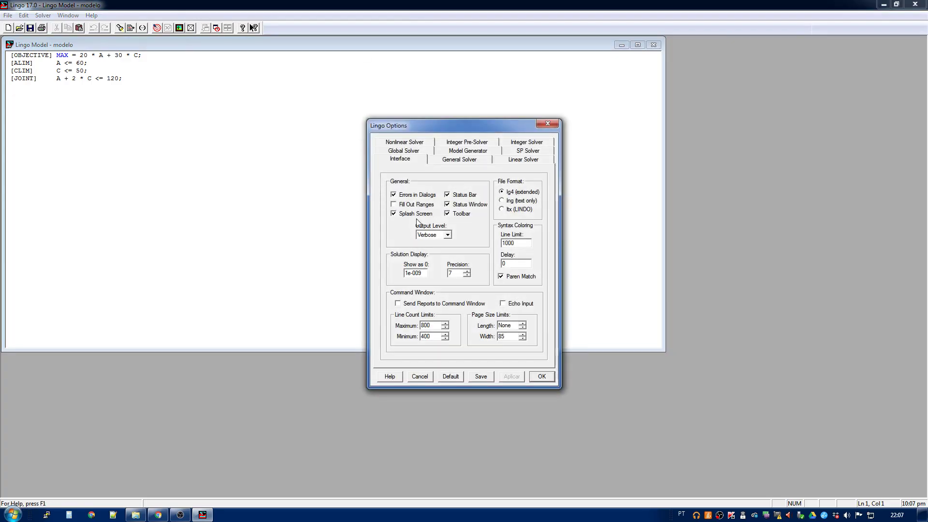
click(487, 379)
click(542, 377)
click(884, 4)
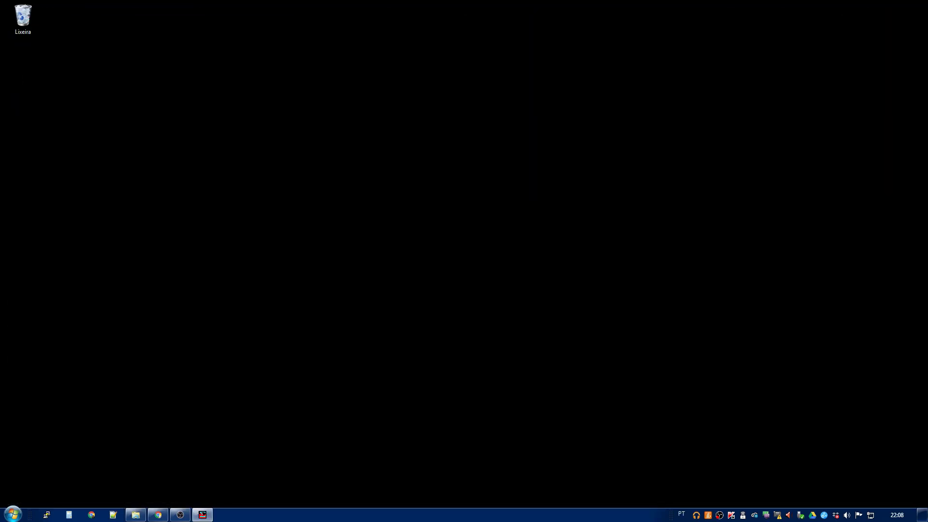
drag(927, 25, 566, 0)
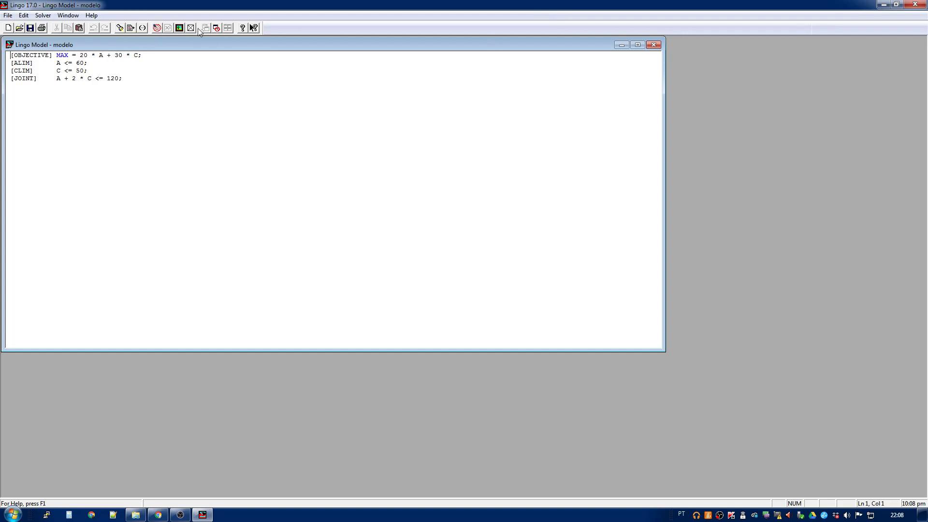
click(180, 28)
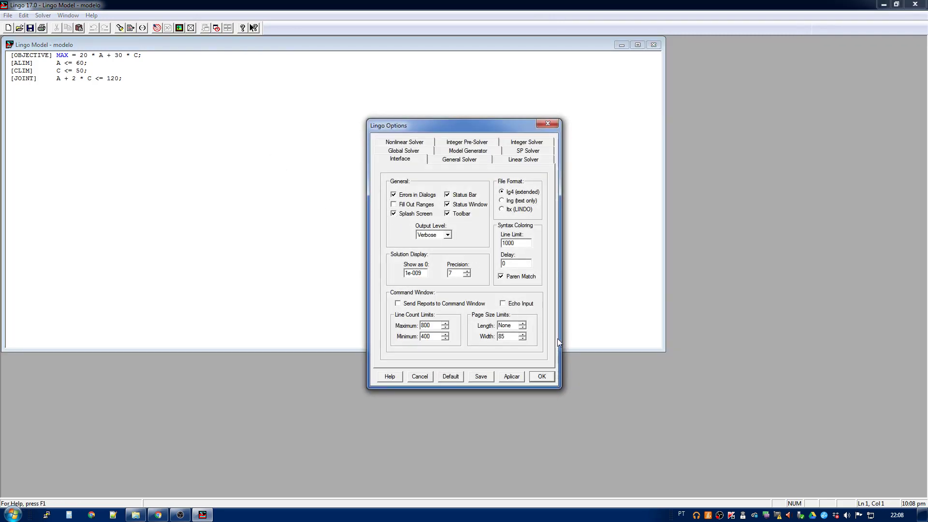
click(493, 378)
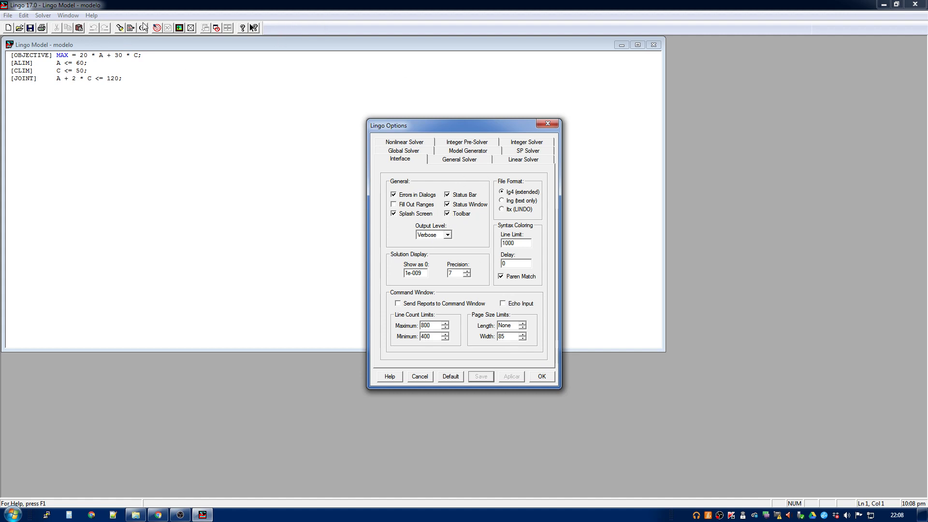
Turn off the Toolbar option and apply it, then enable it again, apply, and close the options.
click(456, 214)
click(508, 378)
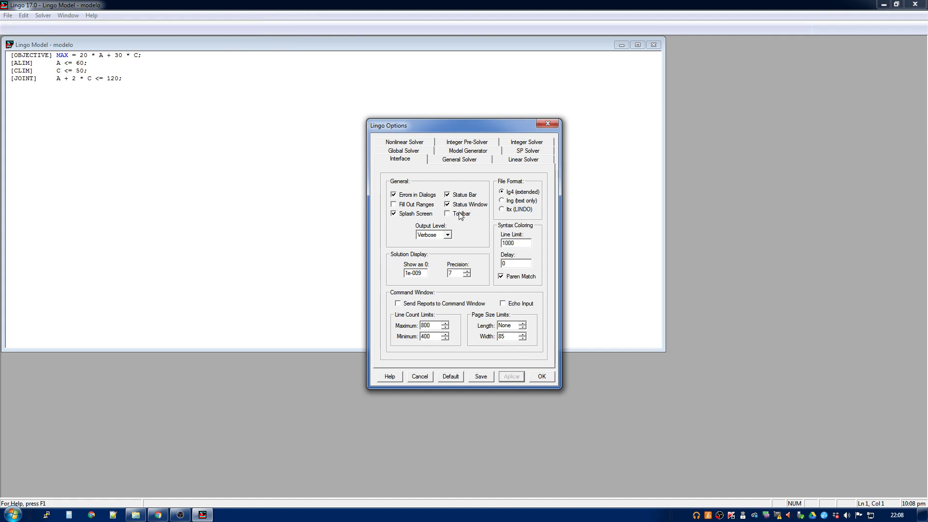
click(460, 215)
click(513, 376)
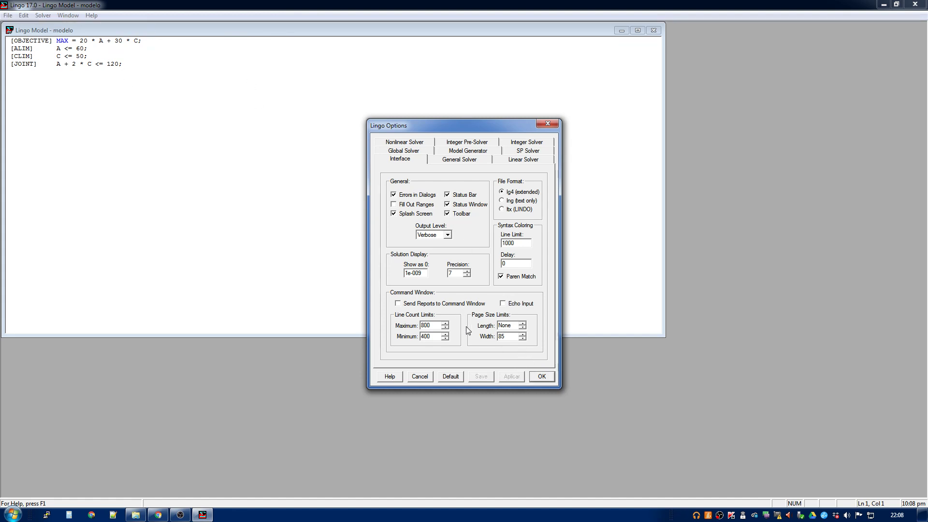
click(536, 377)
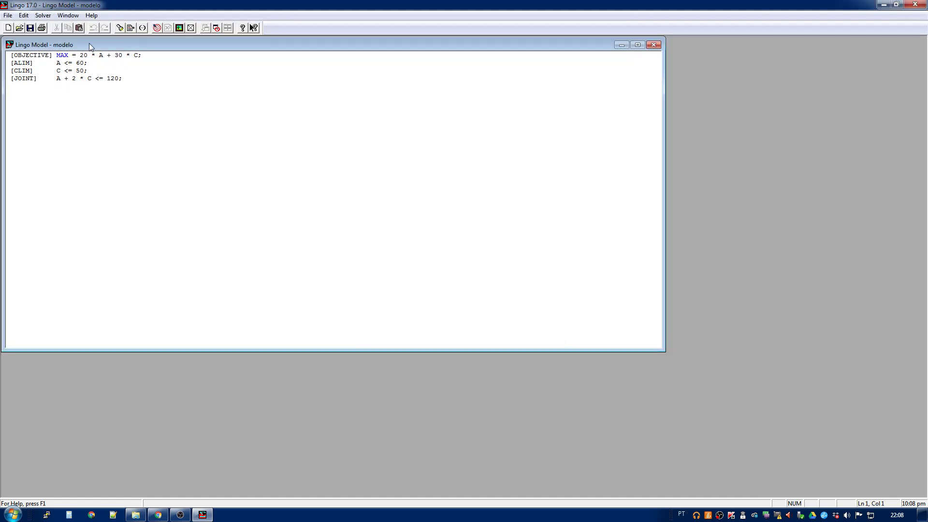
Open the help for the interface options, read the Output Level topic under General Box, and return to the options dialog.
click(192, 28)
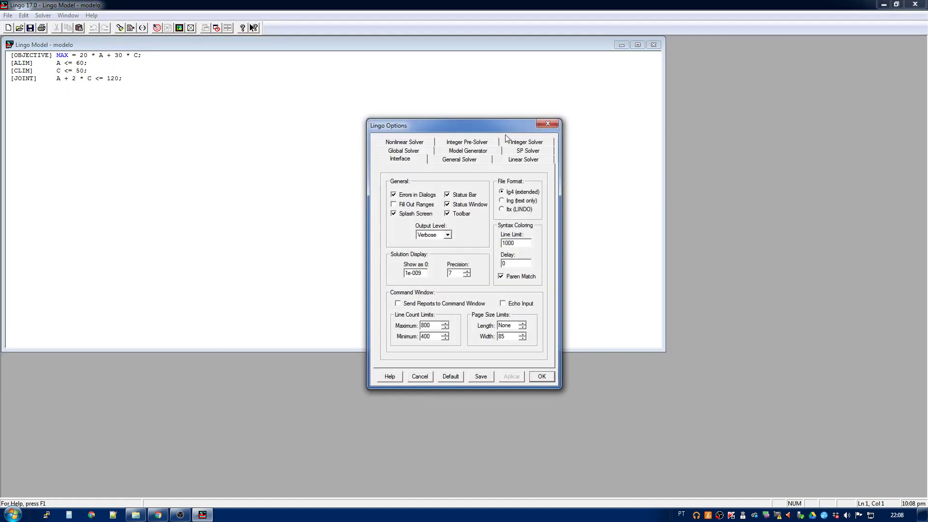
click(390, 377)
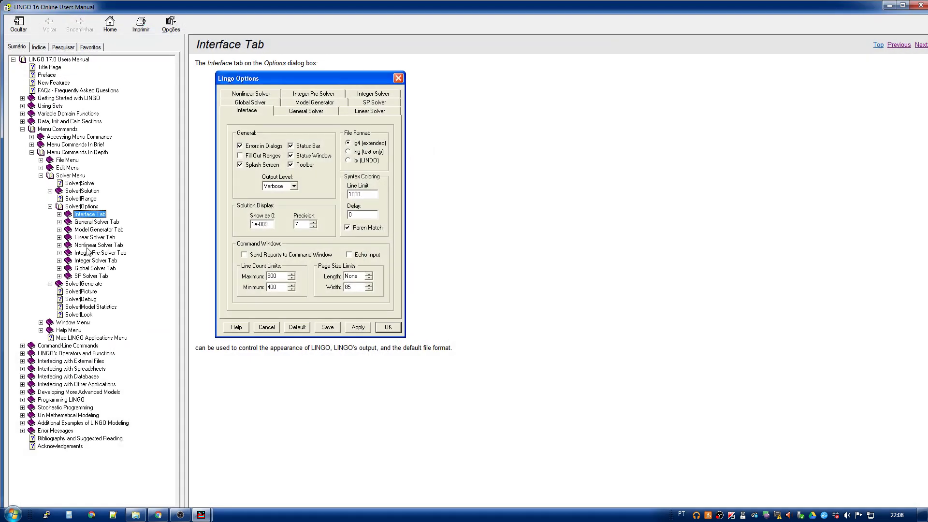
click(58, 214)
click(68, 222)
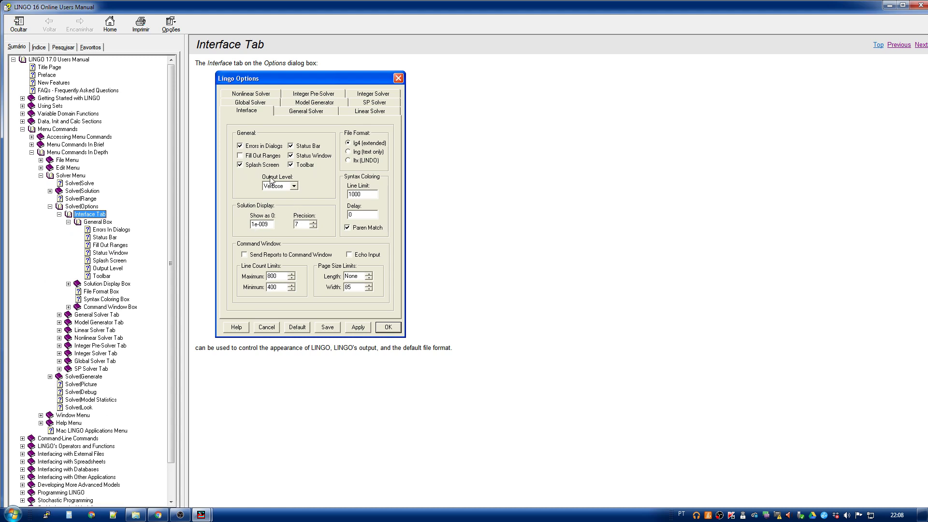
click(104, 270)
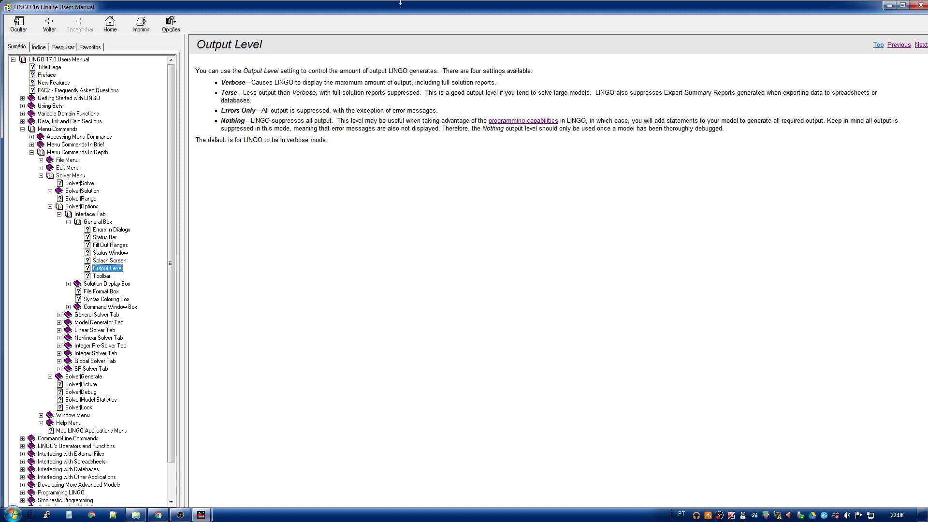
double_click(404, 11)
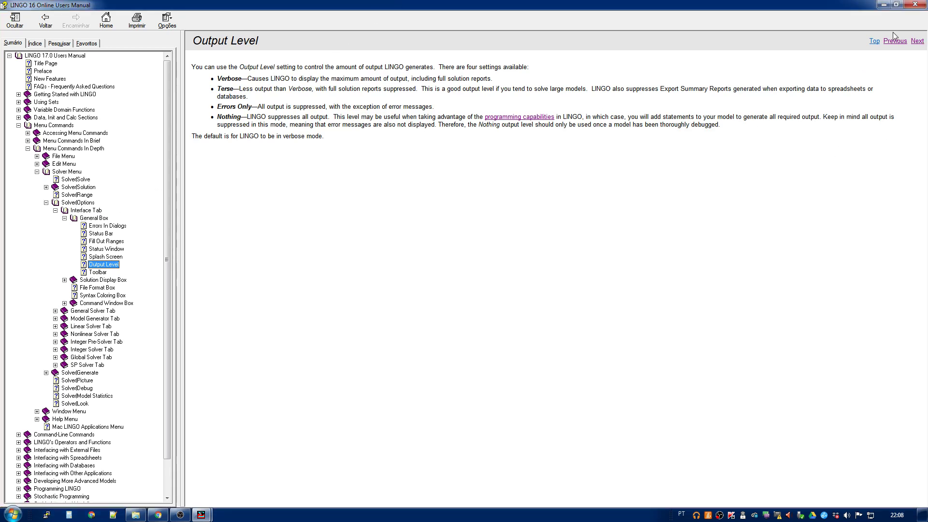
click(881, 5)
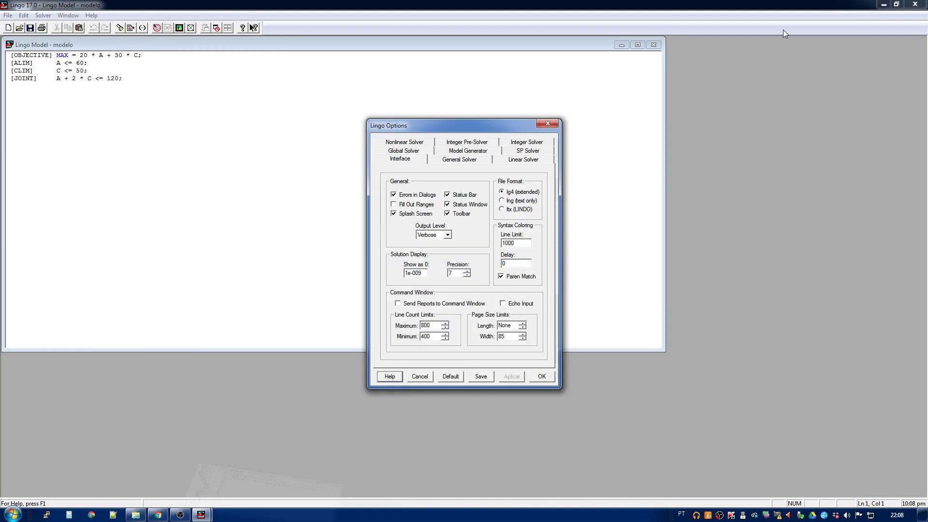
Close the options, solve the model with the Verbose output level, and dismiss the solver status window.
click(538, 376)
click(157, 28)
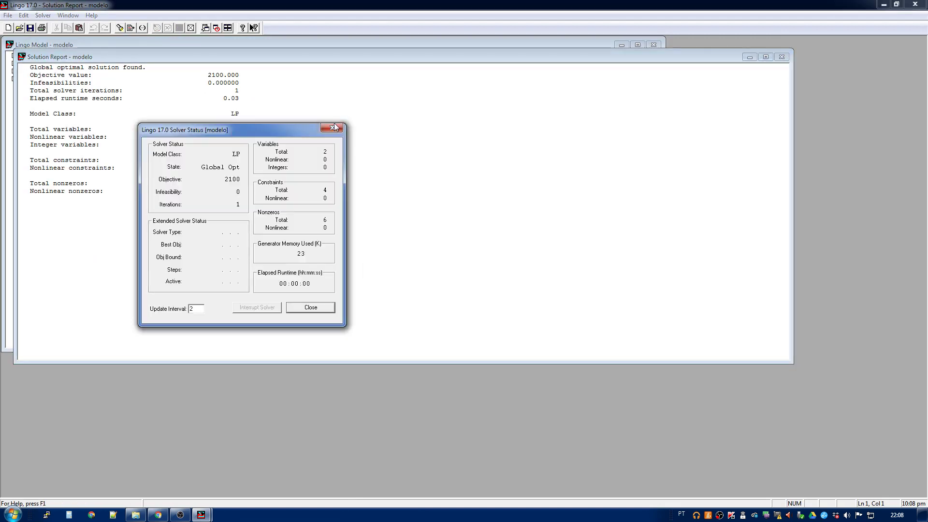
click(333, 128)
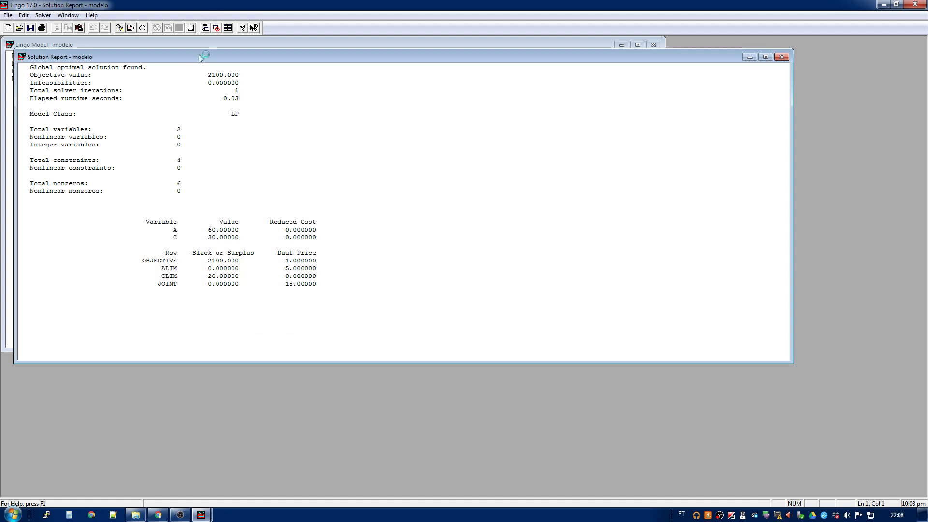
Set the Output Level to Terse in the interface options, apply it, and close the dialog.
click(180, 28)
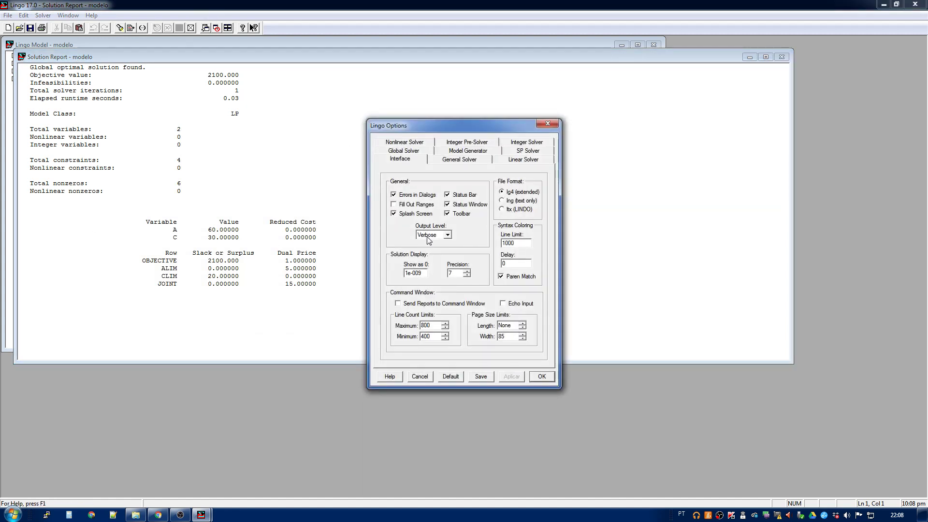
click(447, 236)
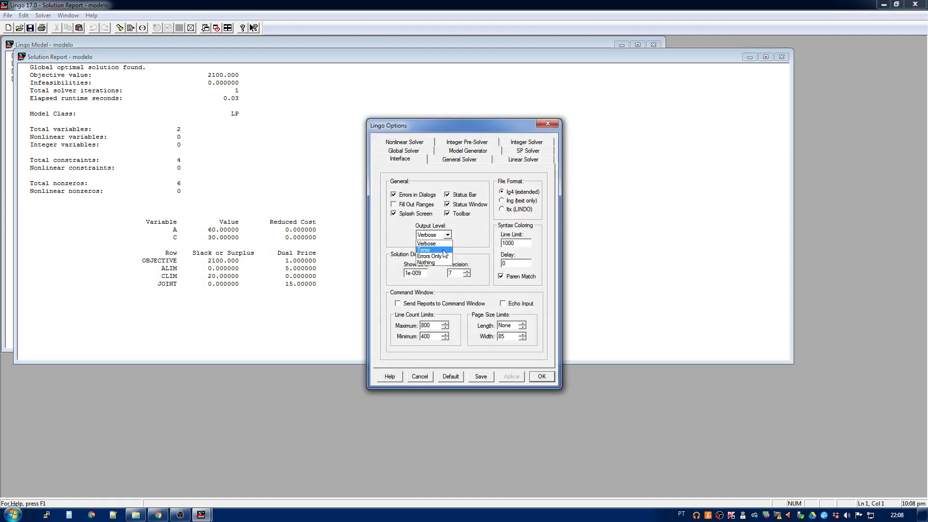
click(424, 254)
click(512, 379)
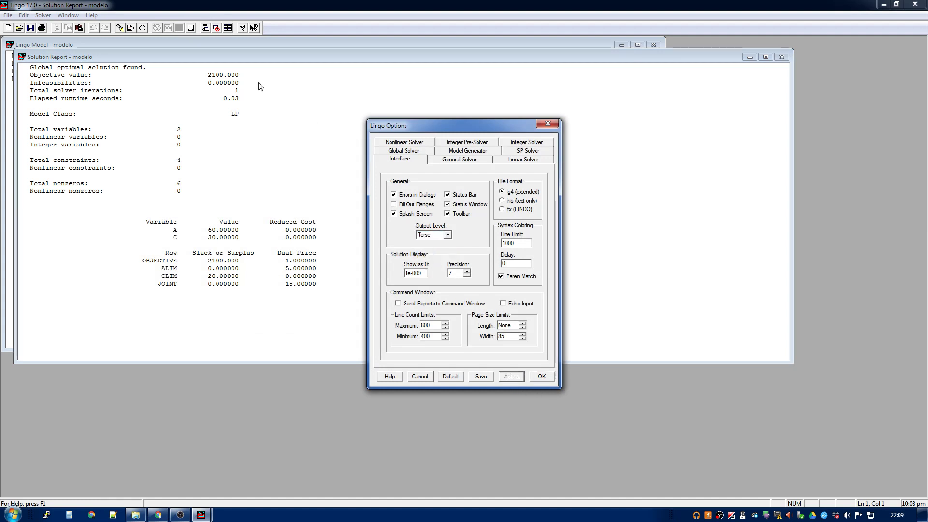
click(537, 376)
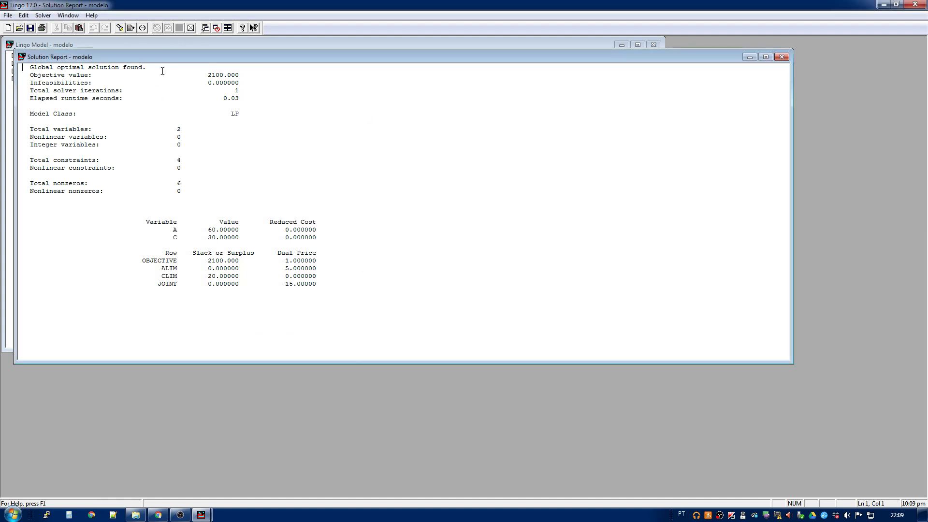
Solve the model again with the Terse level and arrange the two solution reports side by side.
click(150, 45)
click(156, 28)
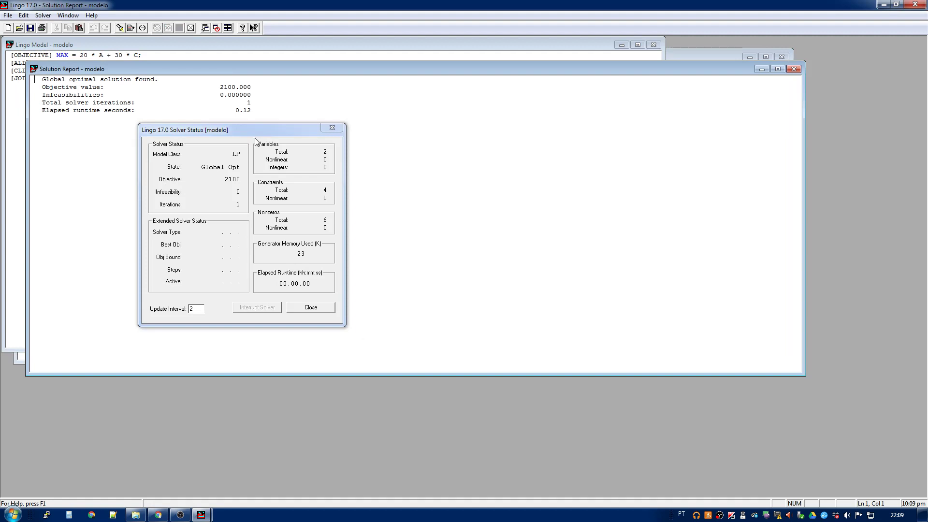
click(332, 128)
drag(143, 69, 548, 80)
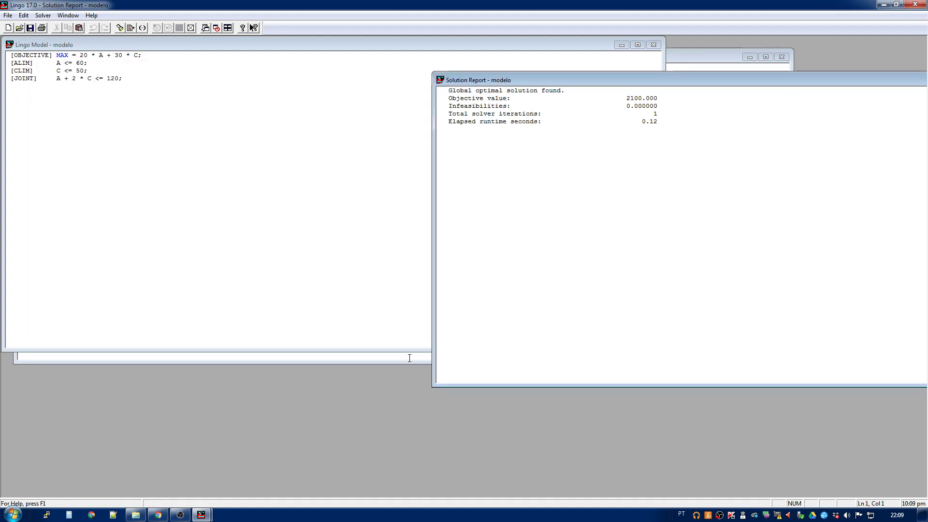
click(409, 358)
drag(792, 203, 398, 228)
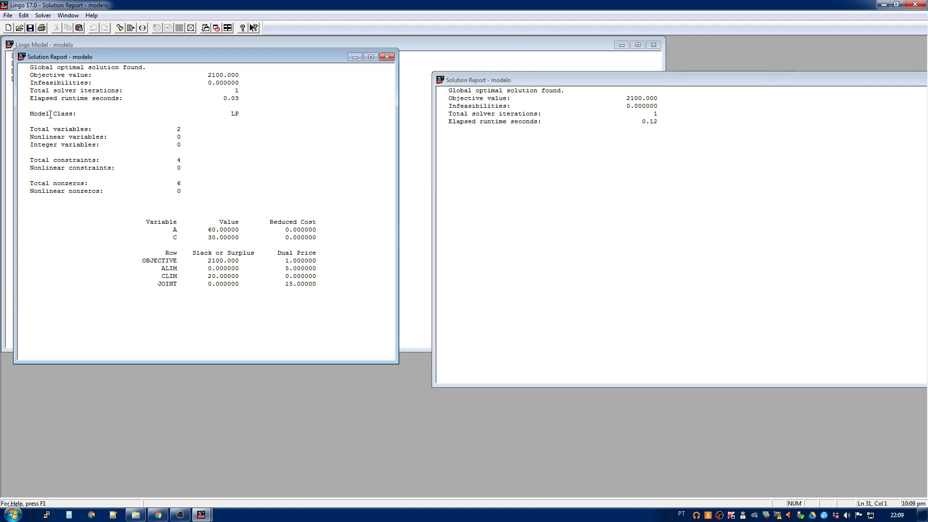
Compare the Terse report with the Verbose one, examining the model class, totals, and variable and row tables.
drag(658, 121, 47, 57)
drag(30, 114, 380, 290)
click(380, 290)
click(531, 238)
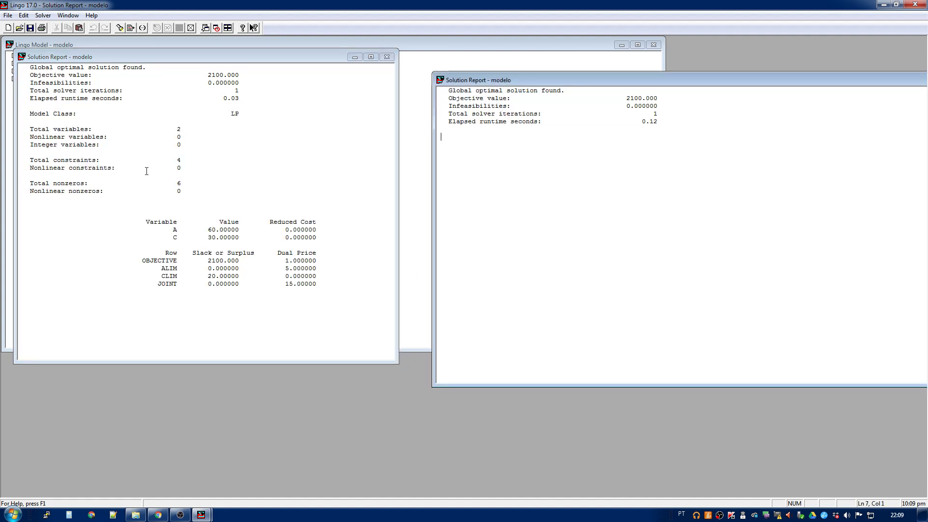
drag(147, 218, 335, 304)
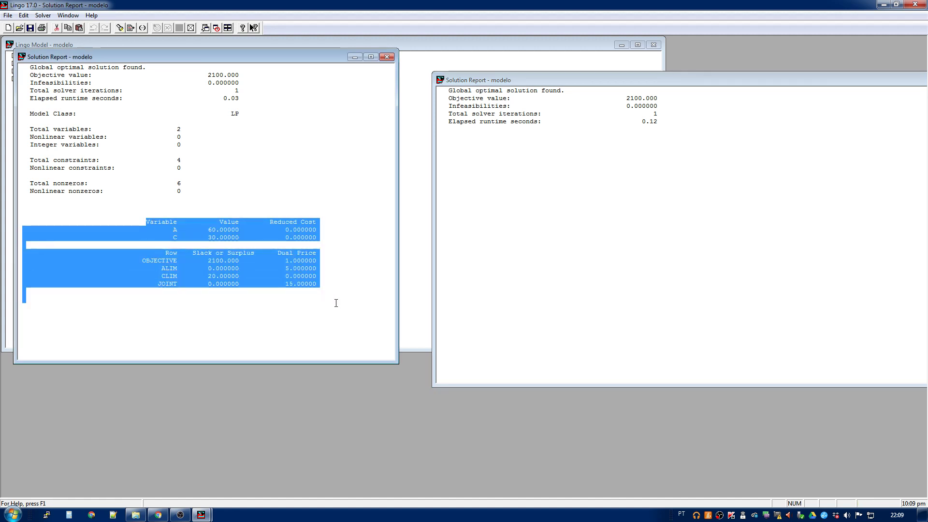
click(301, 291)
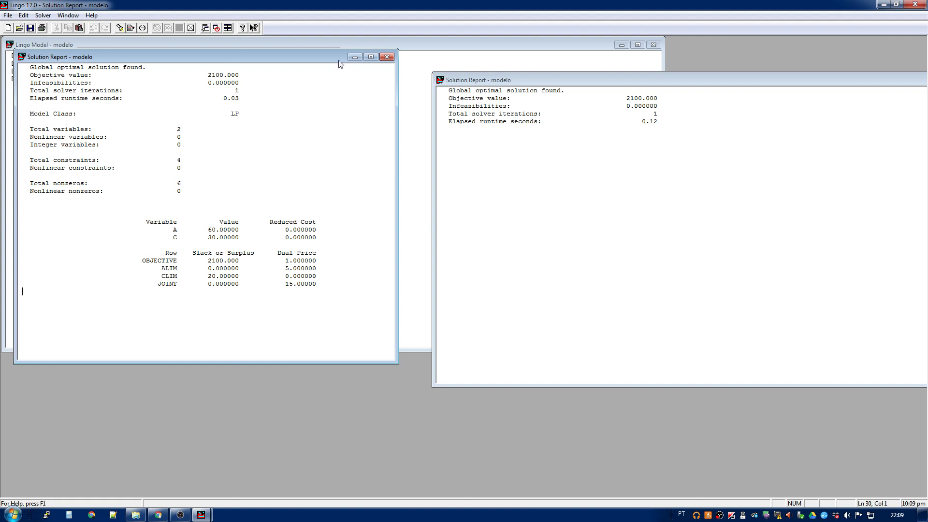
Move the Verbose report down to uncover the model, and set the Output Level to Errors Only.
drag(339, 61, 353, 130)
click(191, 27)
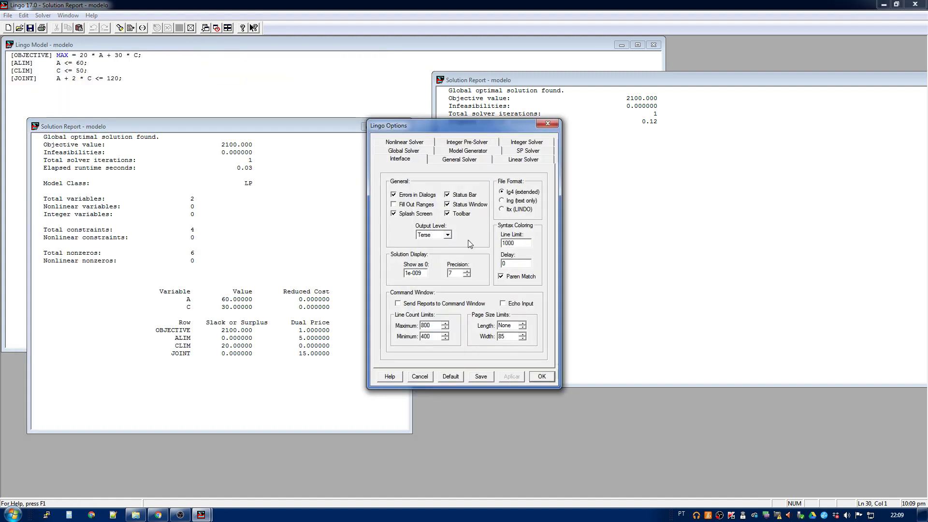
click(447, 235)
click(448, 259)
click(530, 382)
Solve the model with the Errors Only output level and close the solver status window.
click(182, 57)
click(156, 28)
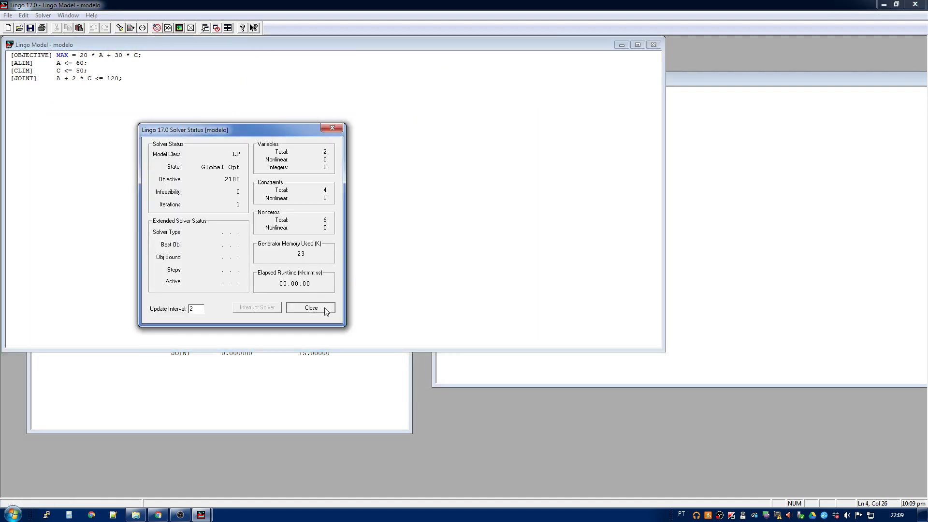
click(310, 307)
Set the Output Level to Nothing in the interface options and confirm the dialog.
click(192, 28)
click(447, 235)
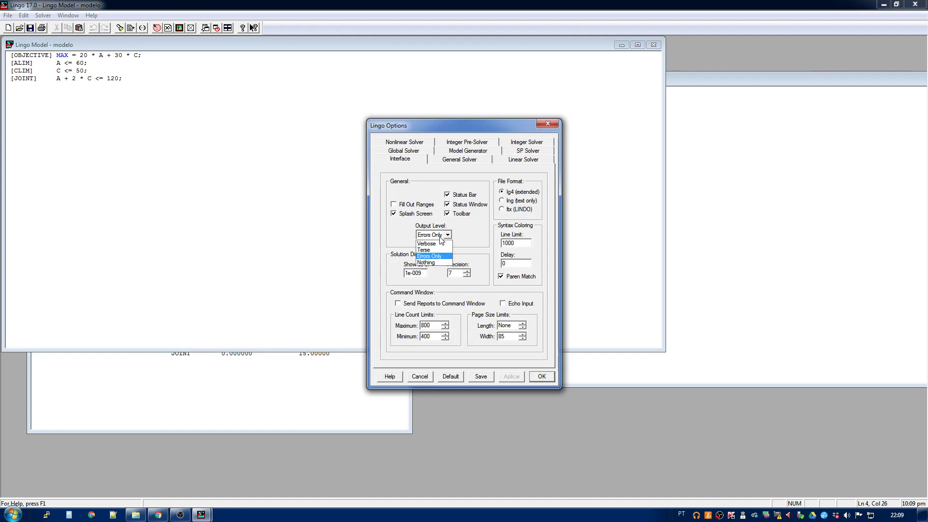
click(440, 263)
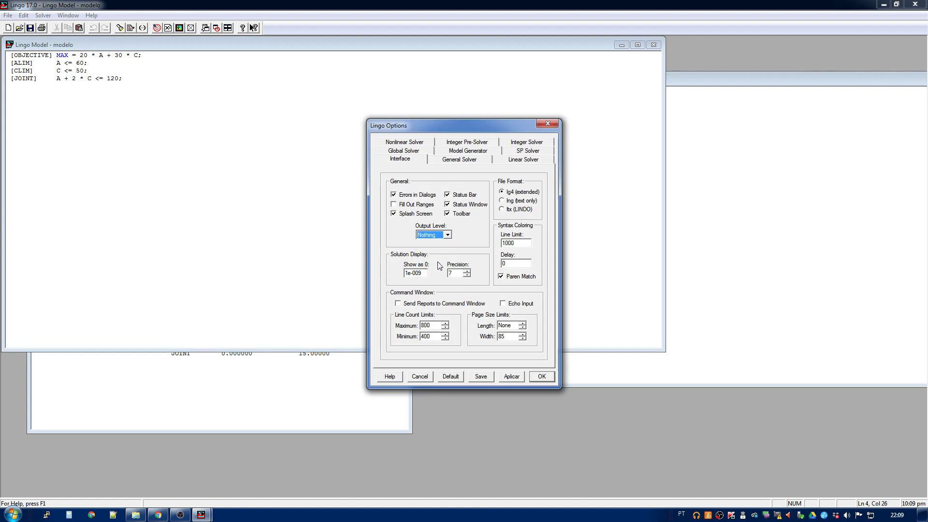
click(542, 377)
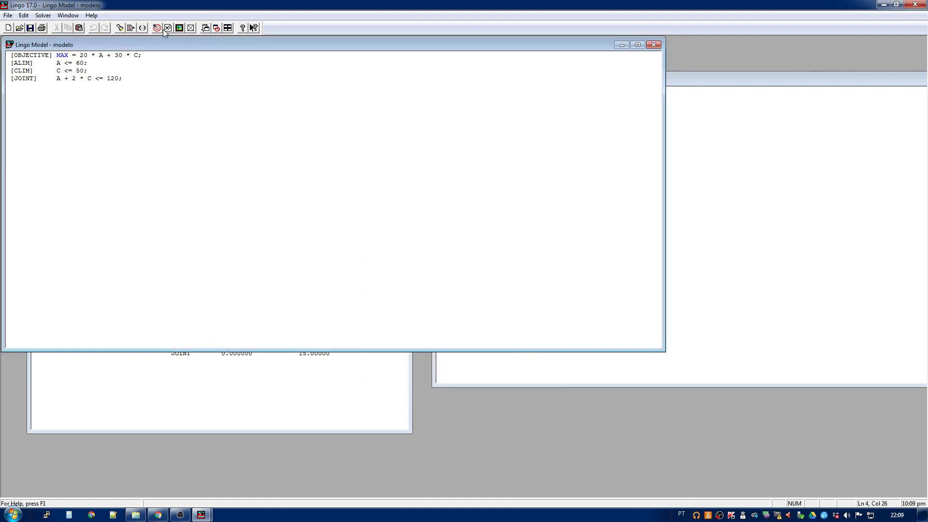
Solve the model with the Nothing output level and close the solver status window.
click(157, 28)
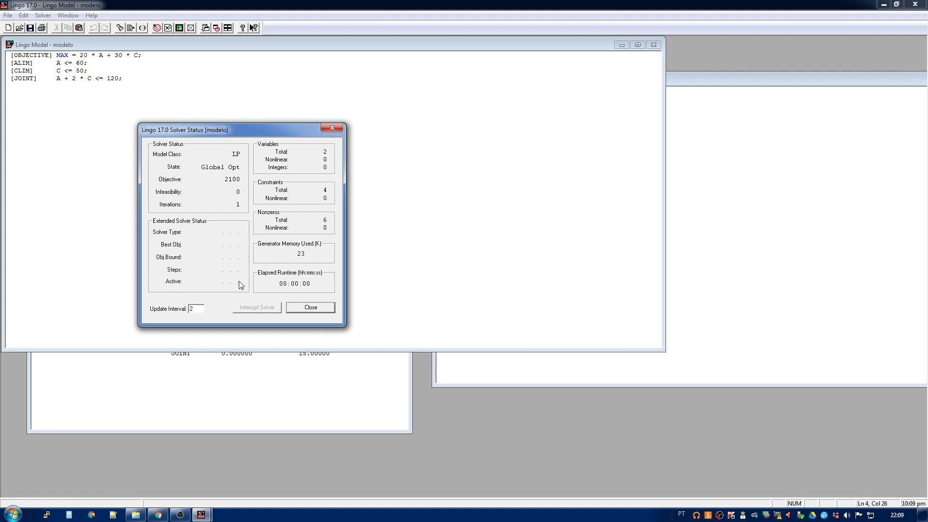
click(311, 308)
Turn off the Status Window option in the interface options and apply the change.
click(191, 28)
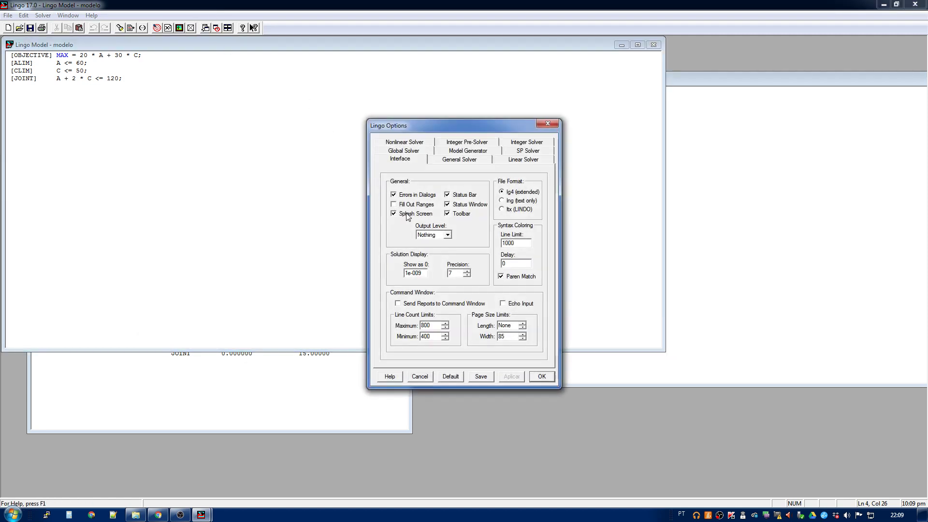
click(484, 206)
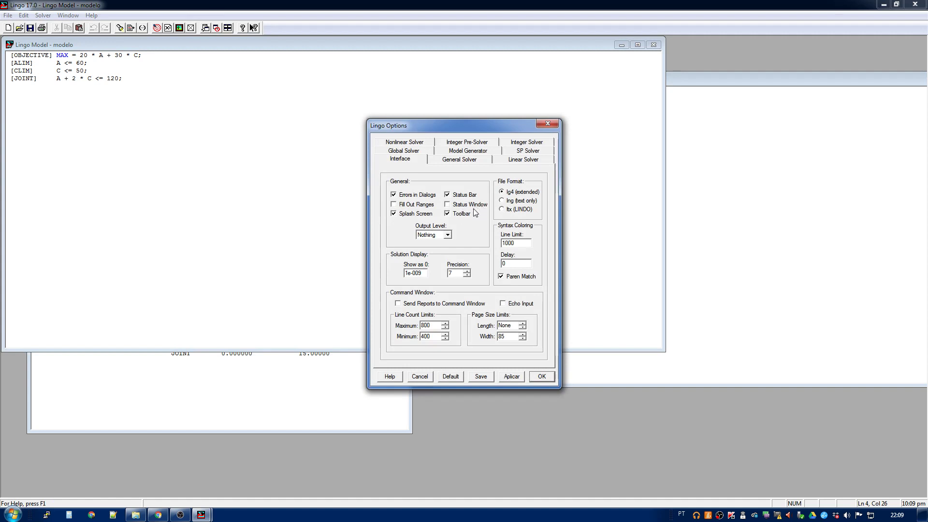
click(513, 377)
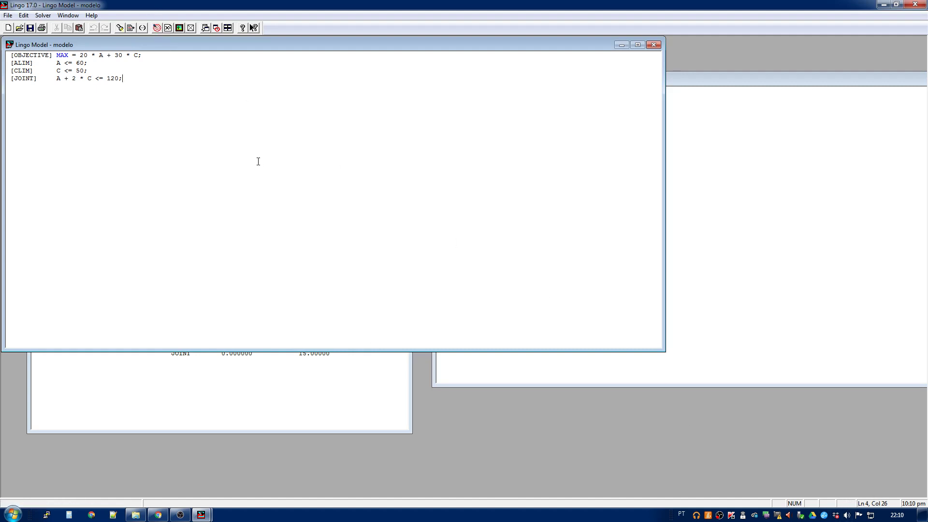
Turn the Status Window option back on, set the Output Level to Verbose, and confirm the interface options.
click(242, 28)
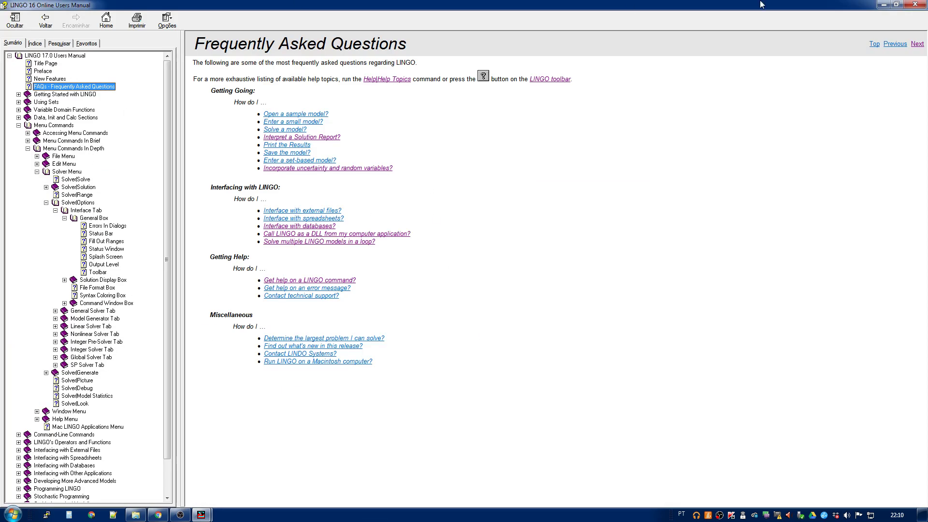
click(882, 5)
click(191, 29)
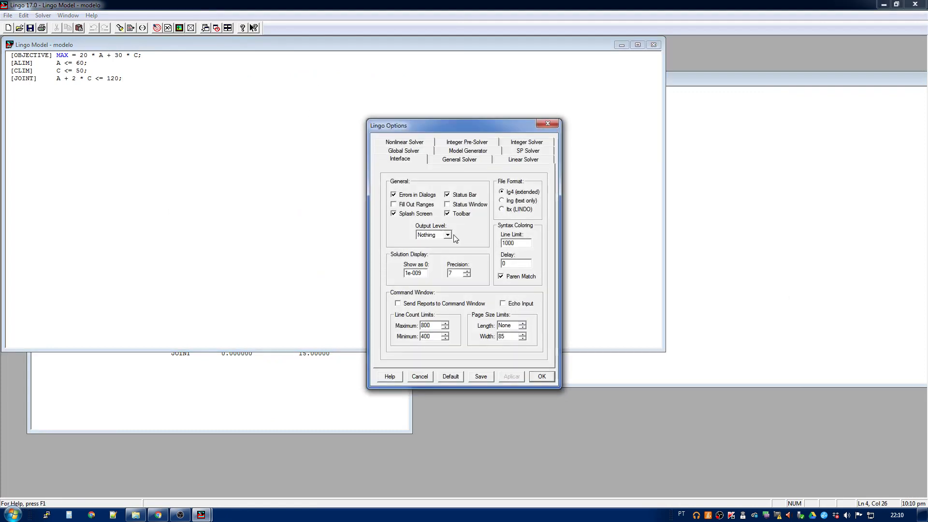
click(465, 204)
click(448, 235)
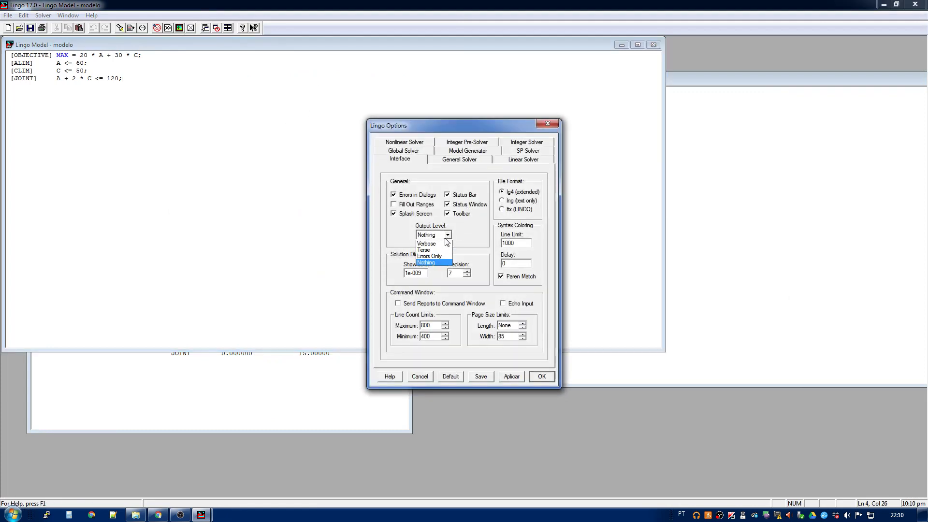
click(443, 243)
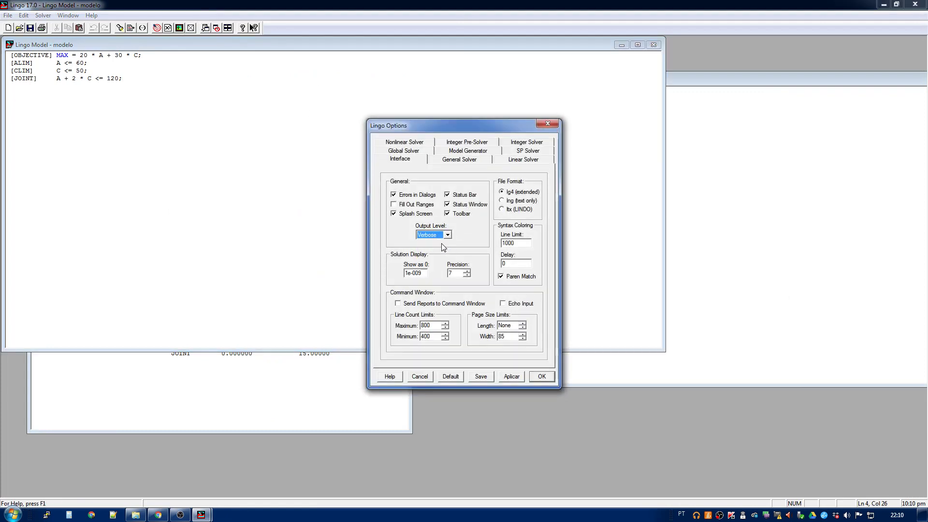
click(507, 376)
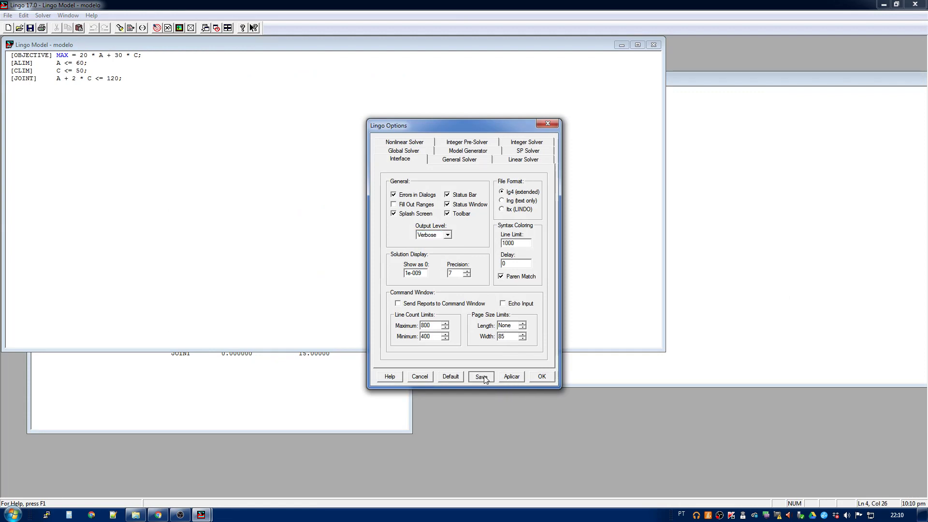
click(541, 378)
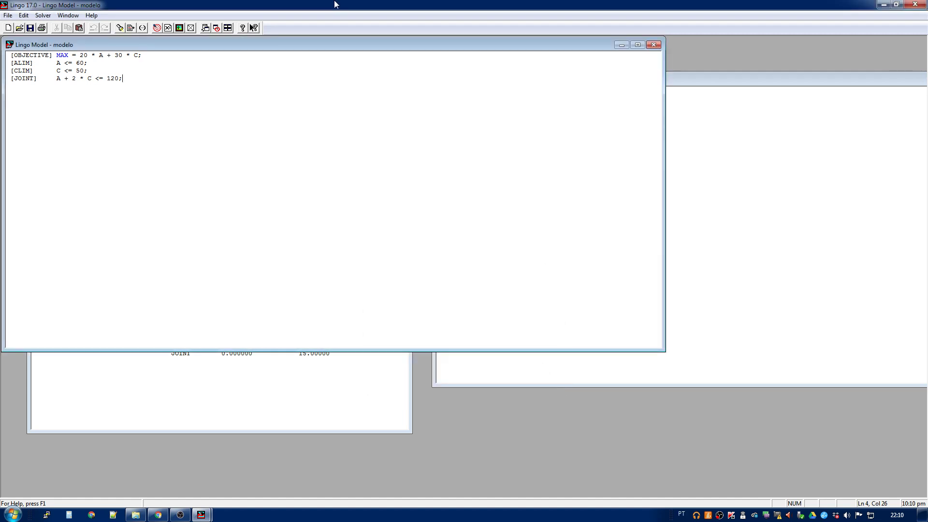
Look up the Solution Display Box in the LINGO users manual and read its Show as 0 topic, including the default value.
click(243, 29)
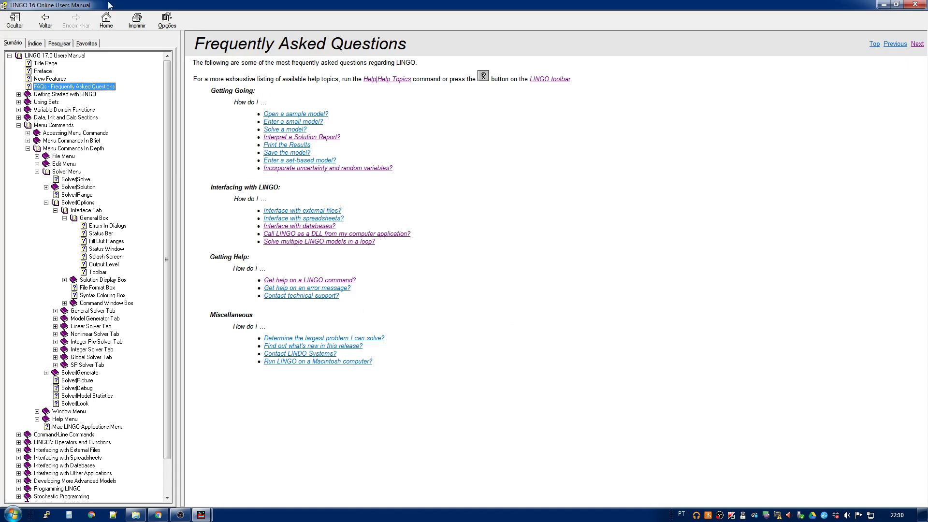
click(88, 218)
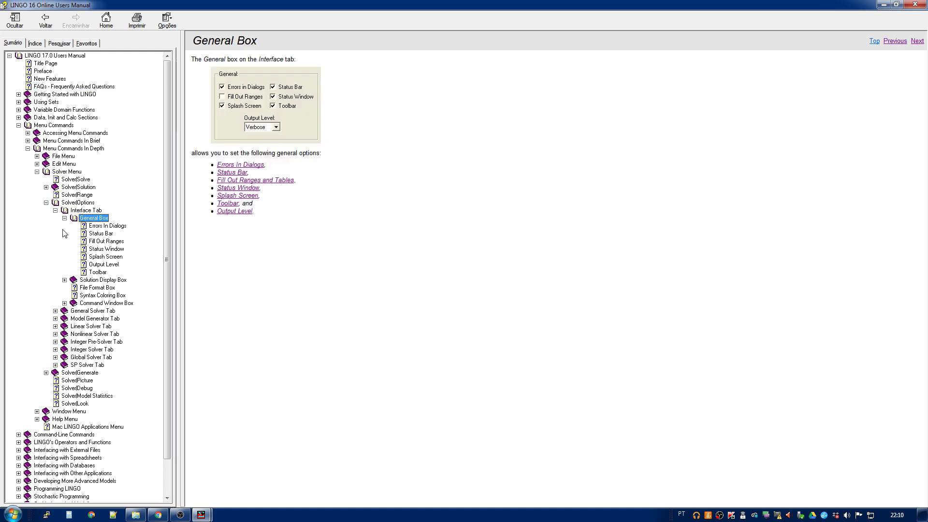
click(70, 218)
click(115, 229)
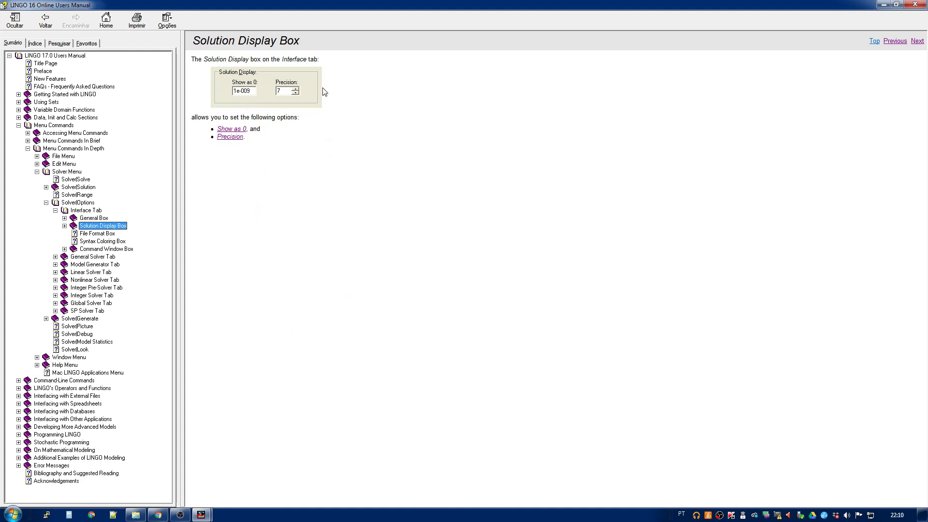
click(64, 226)
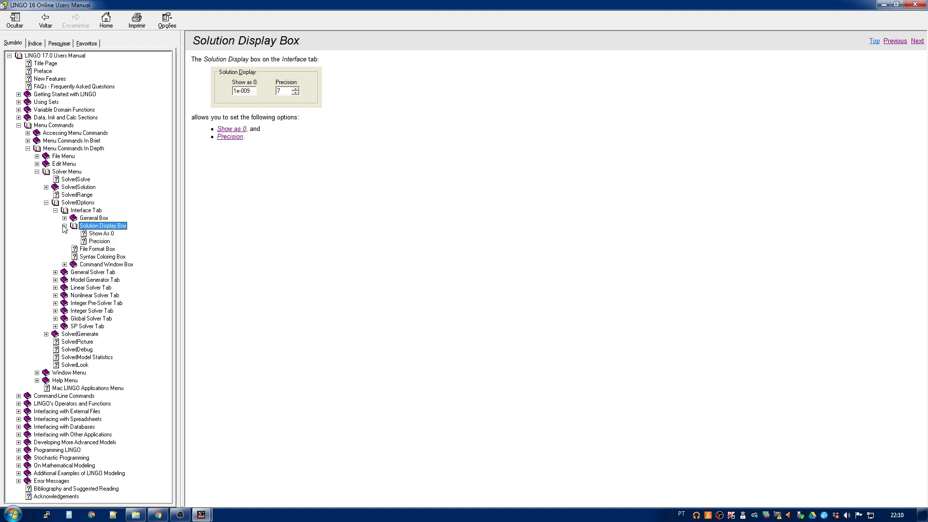
click(83, 234)
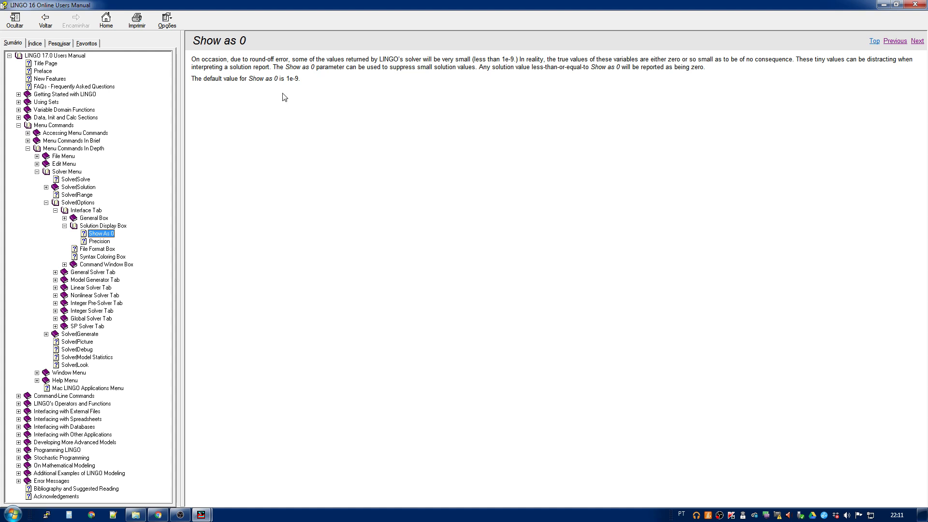
drag(286, 78, 300, 79)
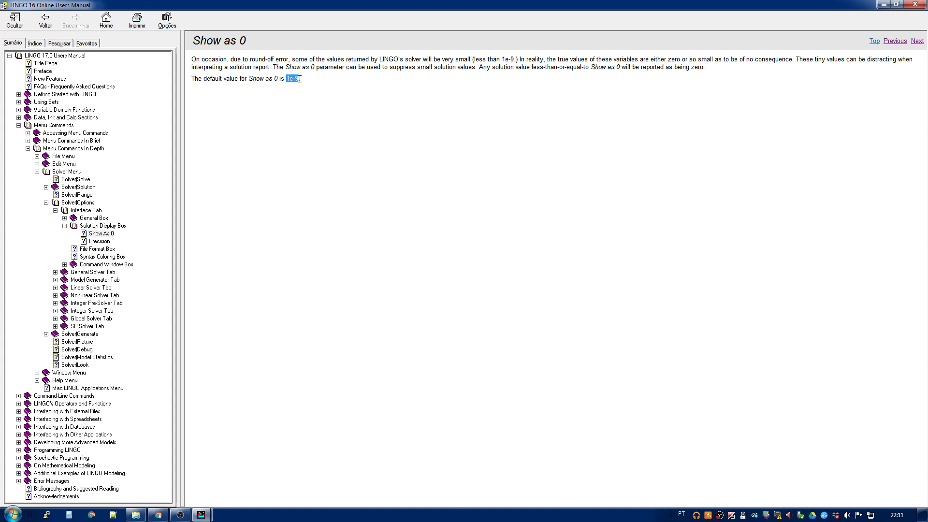
click(308, 107)
double_click(275, 78)
click(277, 170)
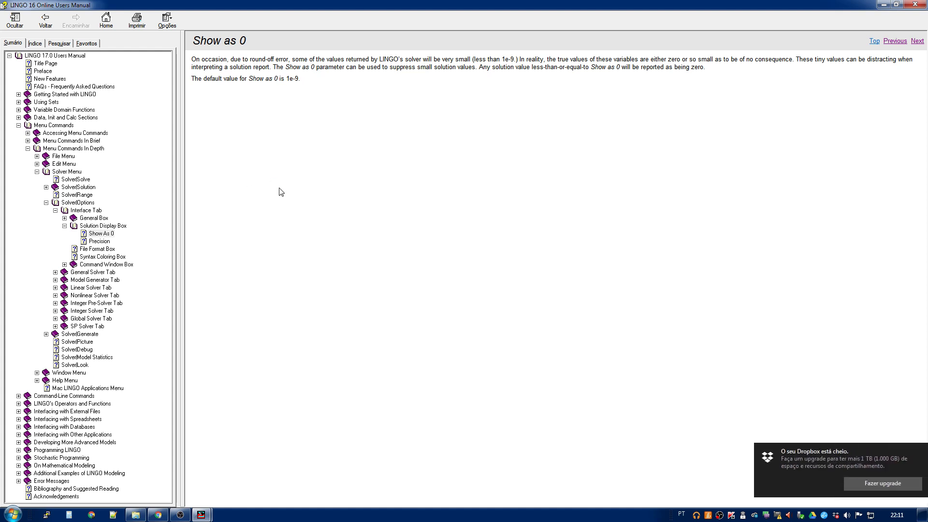
click(918, 451)
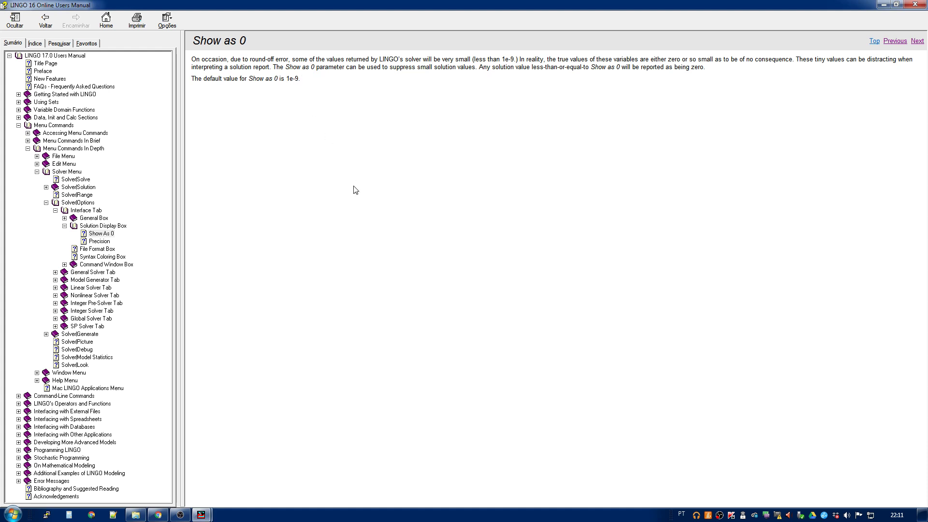
Read the manual's Precision topic alongside the Solution Display Box, comparing the example reports with seven and 16 significant digits.
click(108, 241)
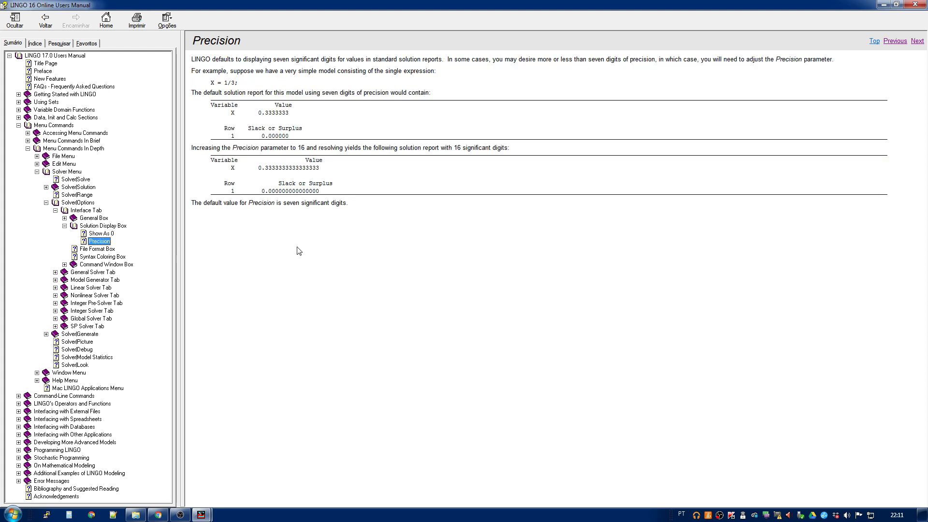
click(101, 227)
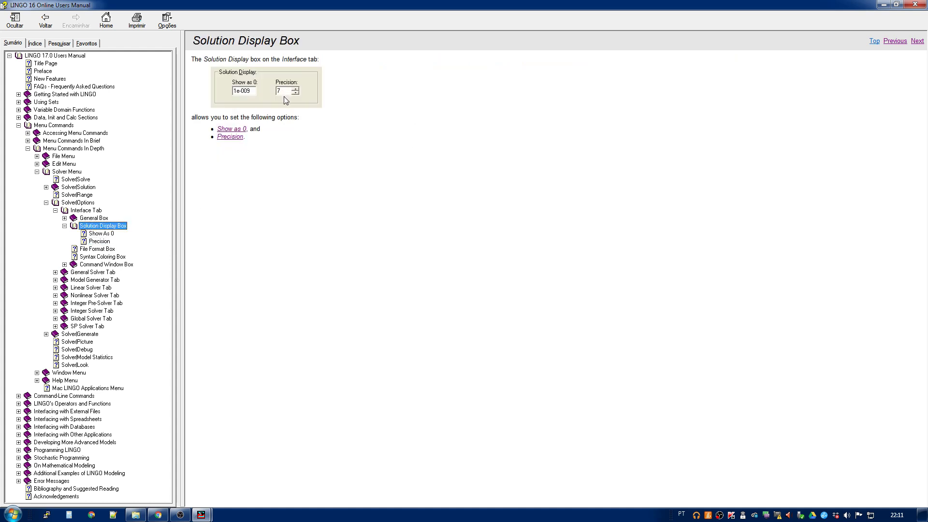
click(94, 242)
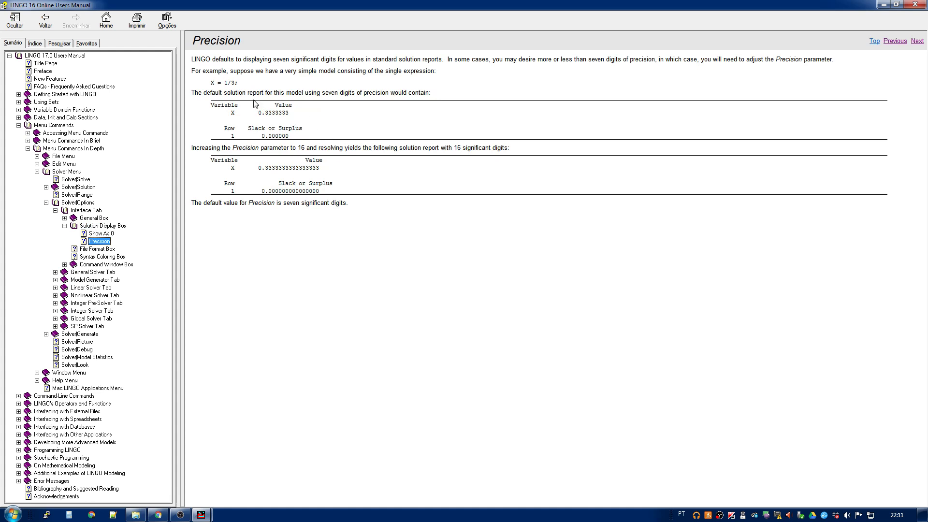
click(97, 234)
click(103, 225)
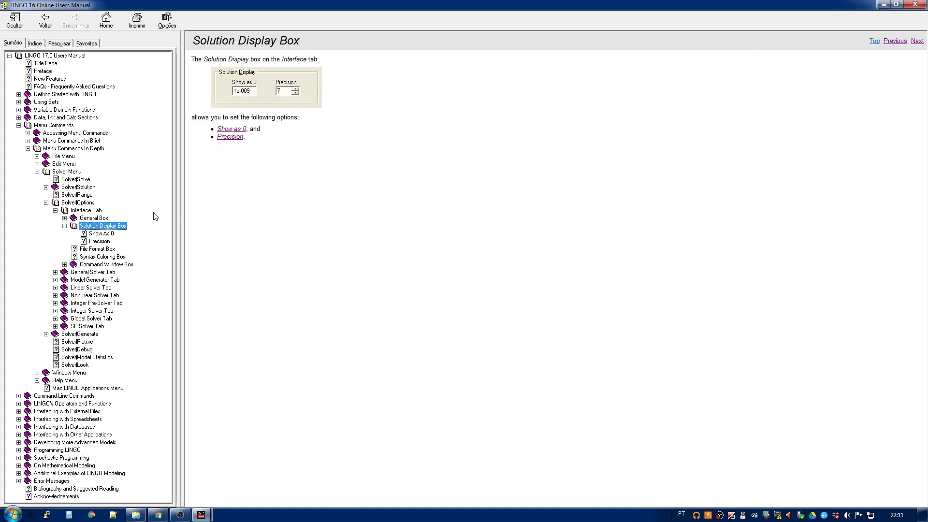
click(99, 241)
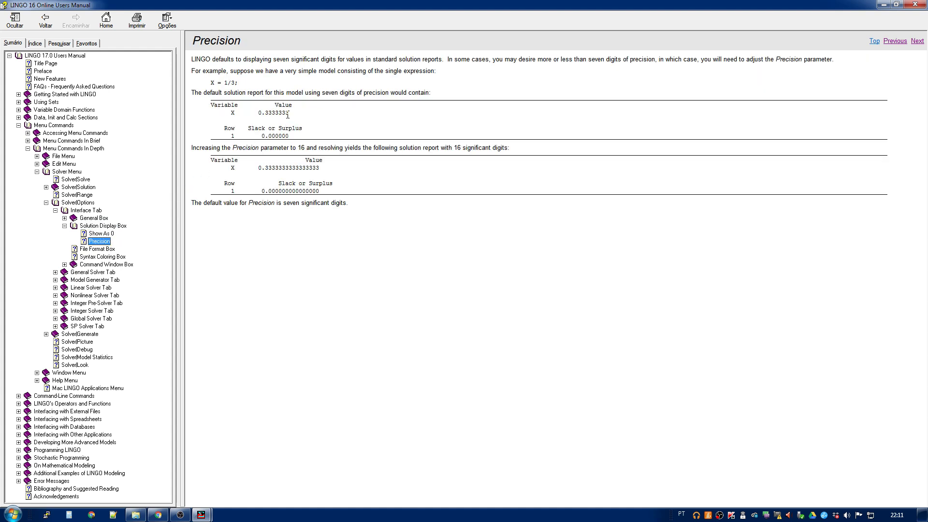
drag(281, 113, 266, 116)
click(343, 115)
drag(298, 148, 318, 169)
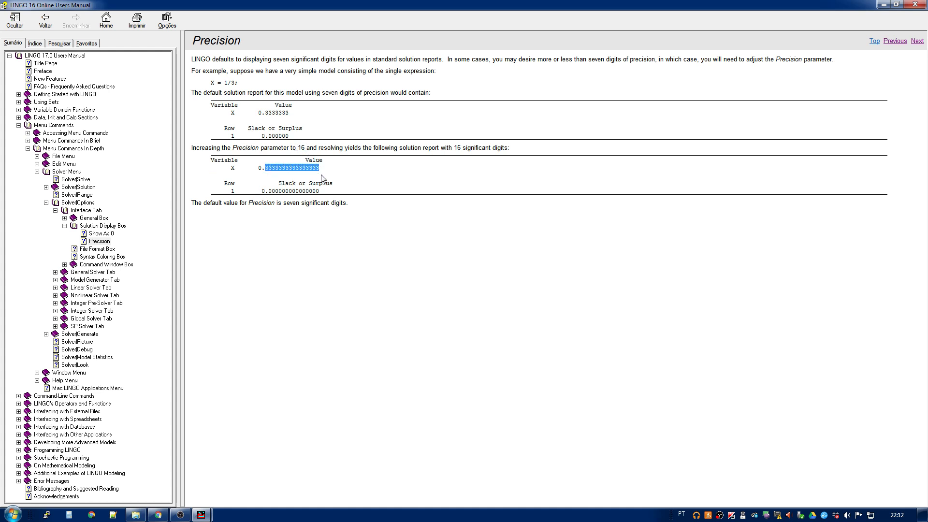
click(322, 183)
Read the manual's File Format Box topic and return to the model window.
click(95, 248)
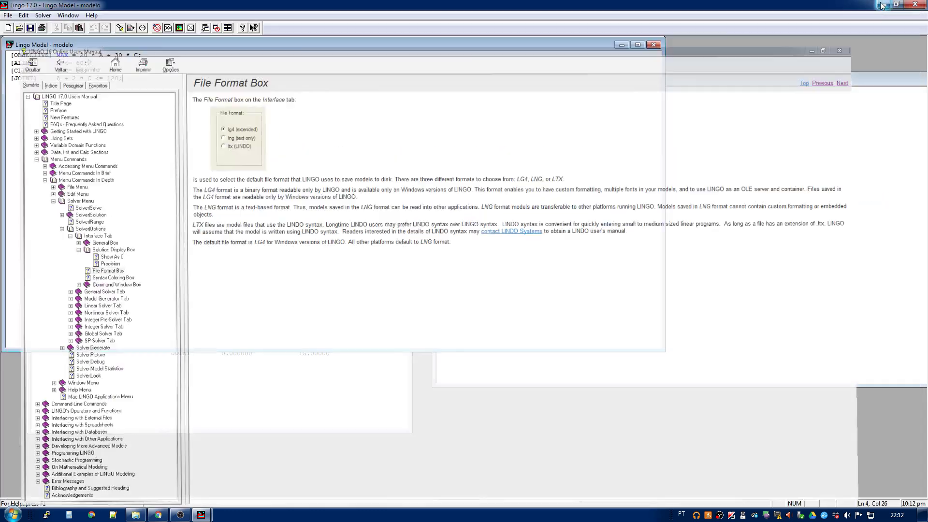
click(884, 4)
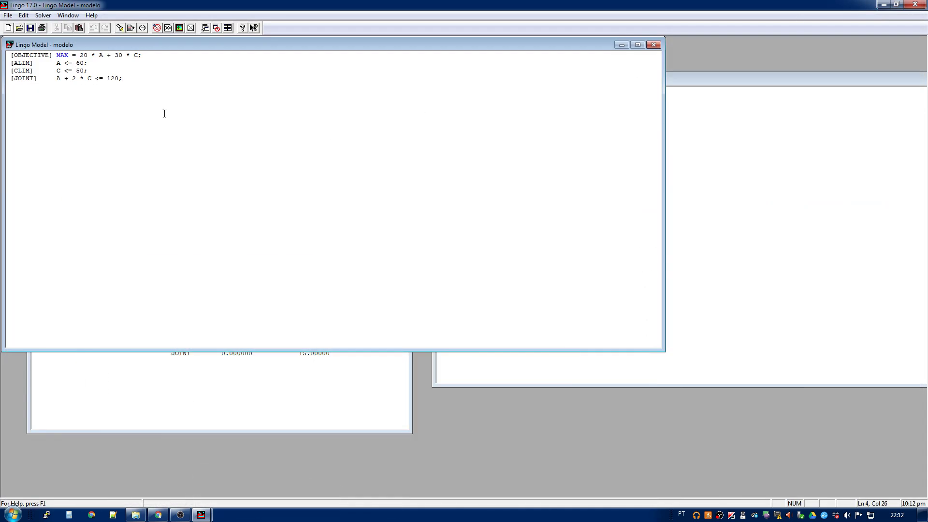
Highlight the MAX keyword in the objective row, then try an @ function on a new line below the model and erase it.
double_click(62, 55)
click(86, 100)
double_click(62, 55)
click(176, 150)
key(Return)
text(@sun))
key(BackSpace)
key(BackSpace)
key(BackSpace)
key(BackSpace)
Reopen the manual, read the File Format Box and Syntax Coloring Box topics, and return to the model.
click(245, 28)
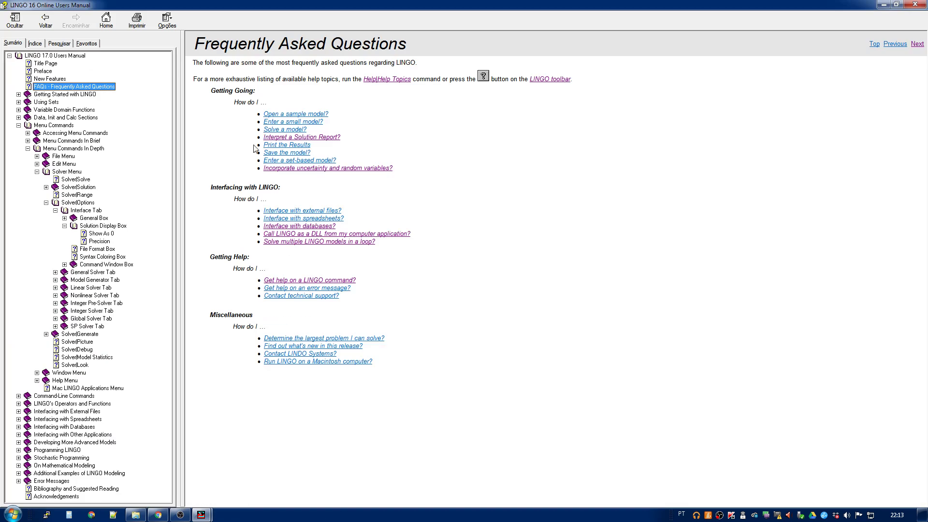
click(101, 250)
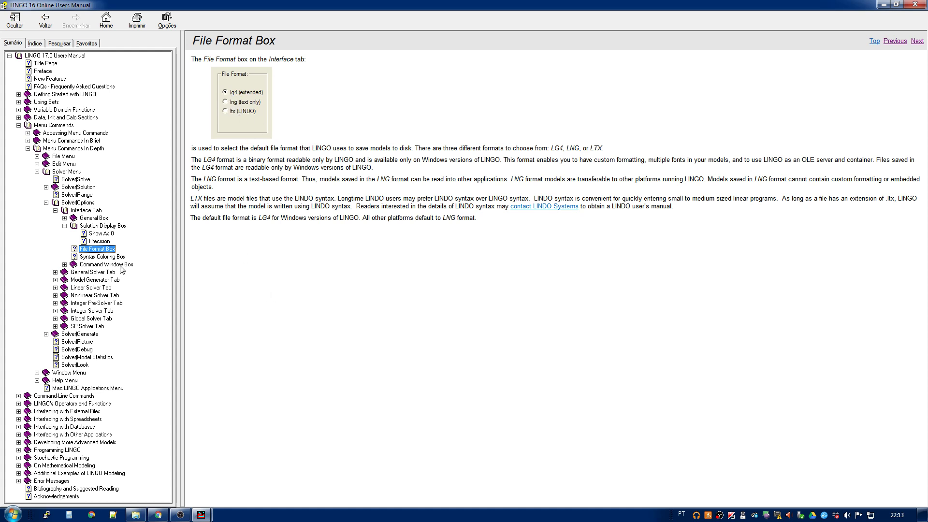
click(102, 257)
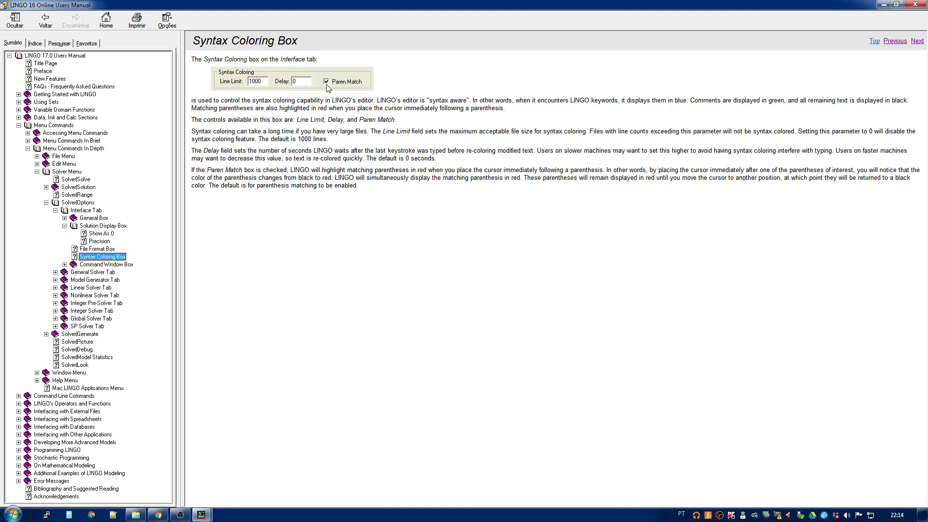
click(884, 4)
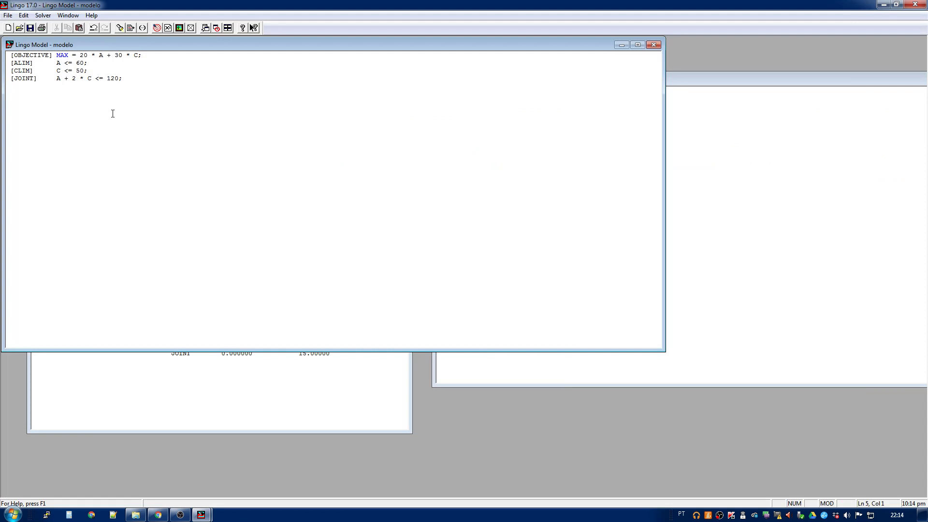
Try a closing parenthesis on the line below the model to test parenthesis matching, and erase it.
text())
key(BackSpace)
key(BackSpace)
Review the manual's Syntax Coloring Box topic again, examine the Command Window Box topic, and minimize the manual.
click(242, 27)
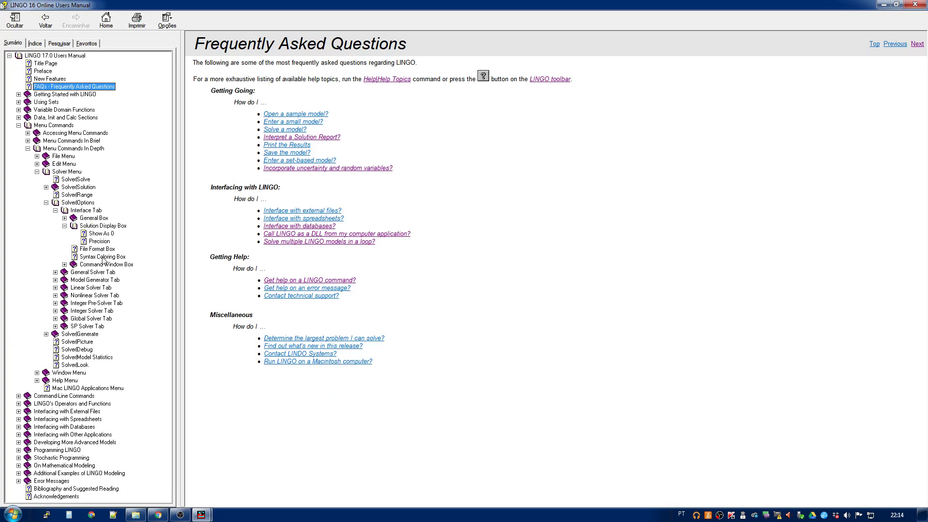
click(103, 257)
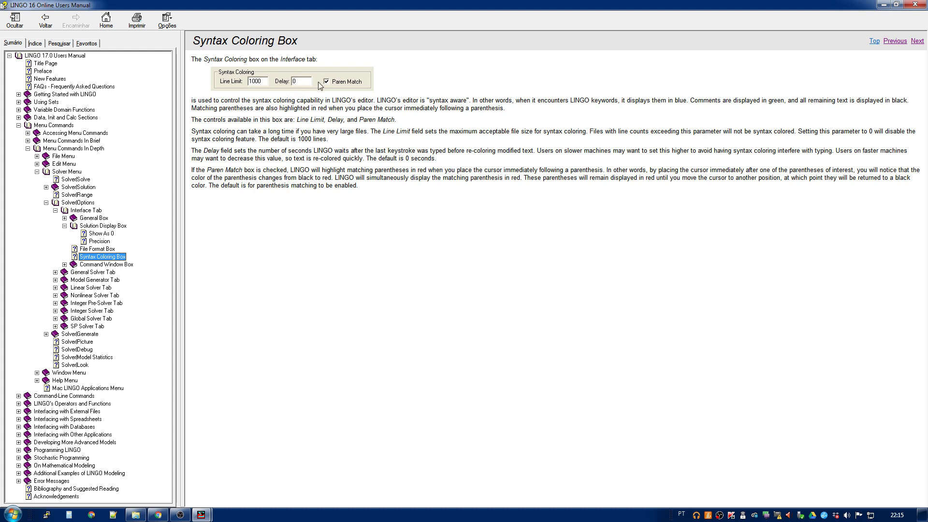
click(65, 225)
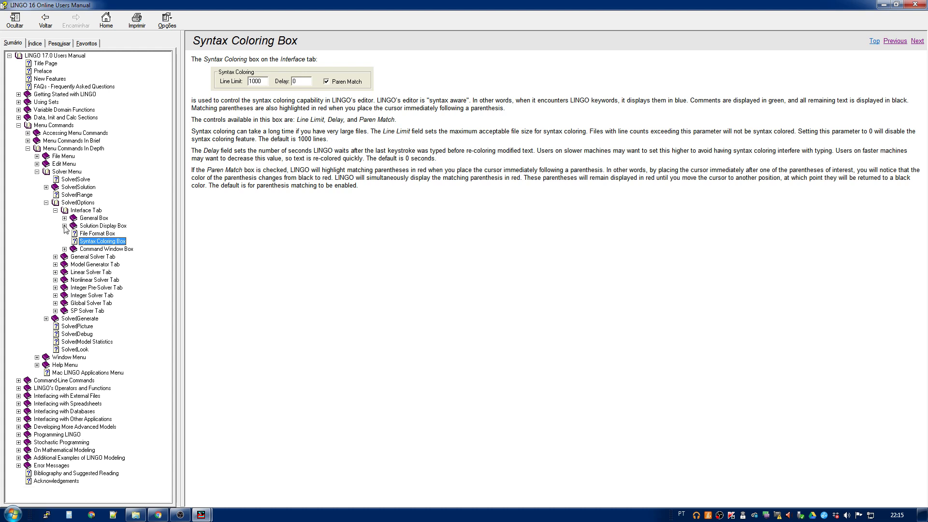
click(81, 249)
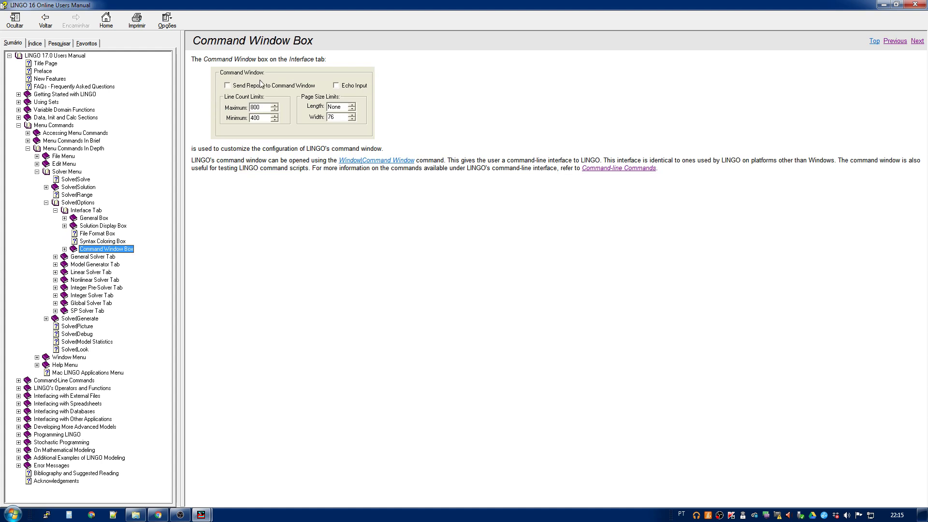
click(884, 4)
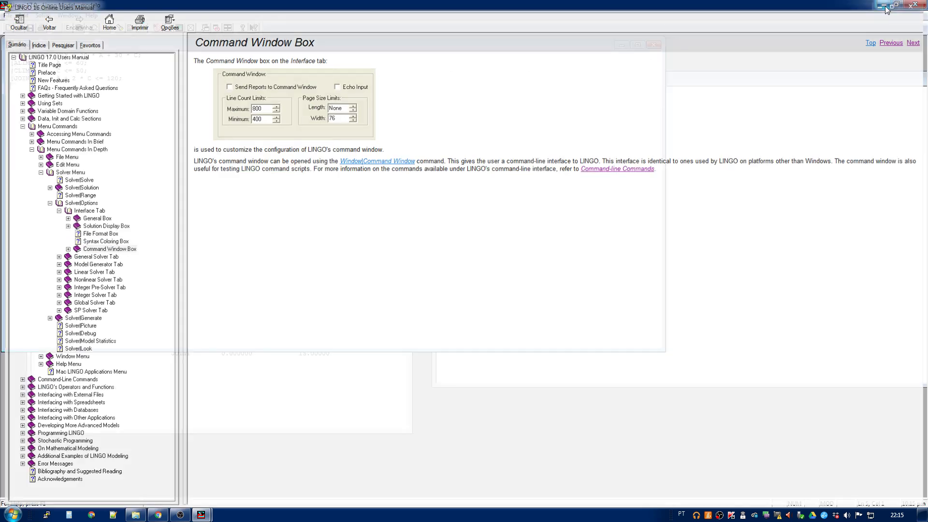
Open the command window to view it, and close it again.
click(68, 15)
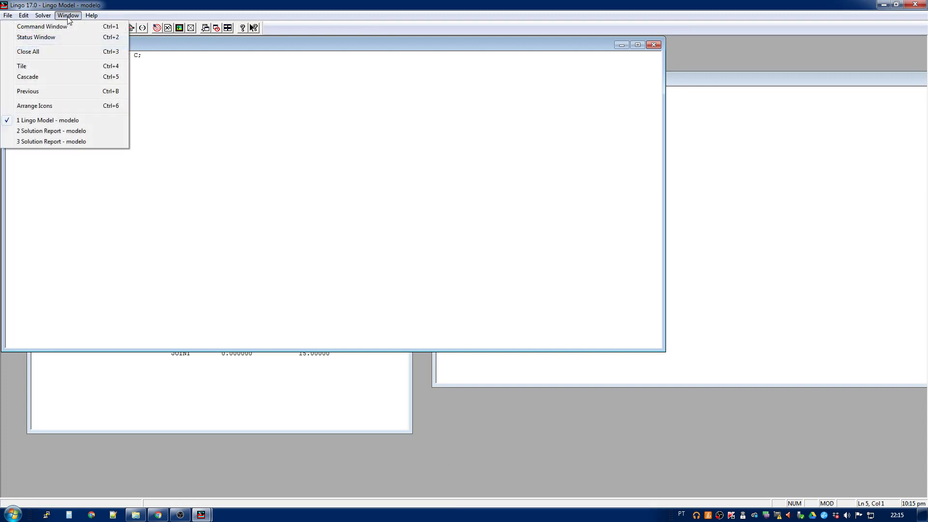
mouse_move(24, 15)
mouse_move(58, 14)
click(22, 28)
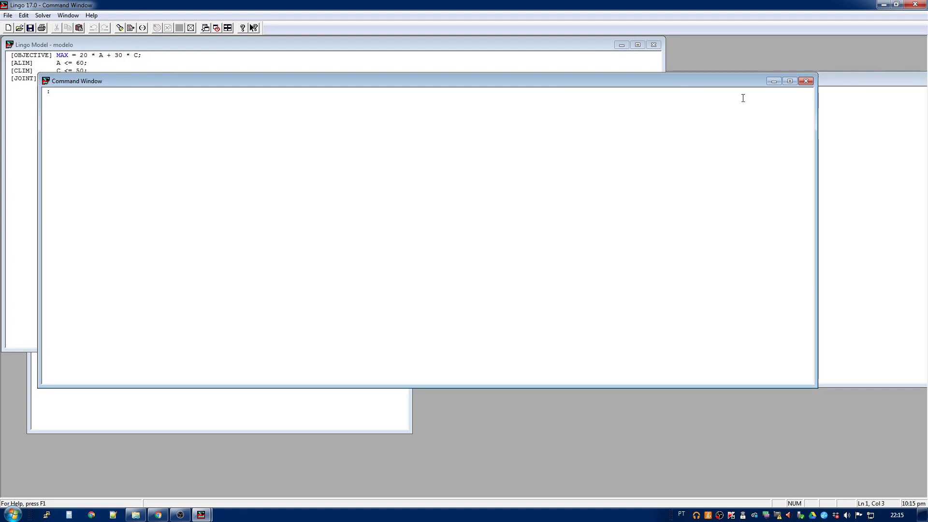
click(807, 82)
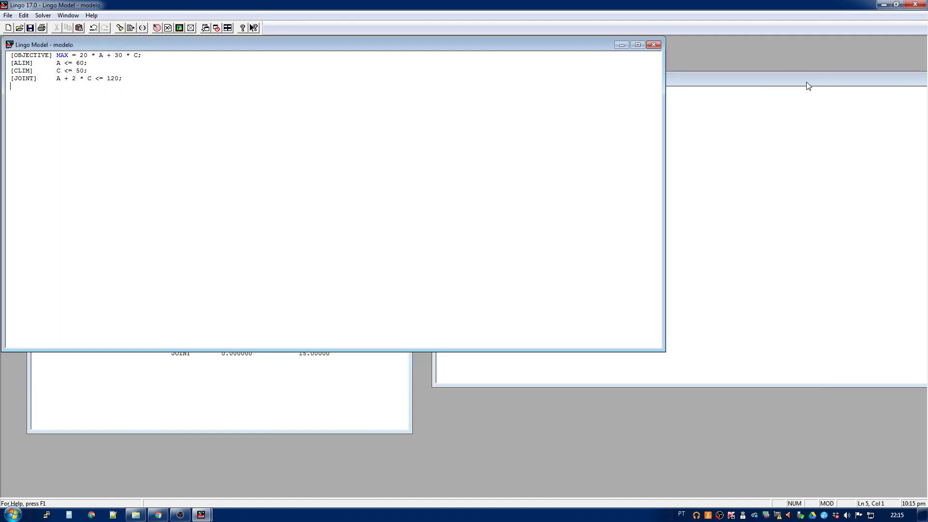
Reopen the manual at the Command Window Box topic, review it, and minimize the manual.
click(242, 27)
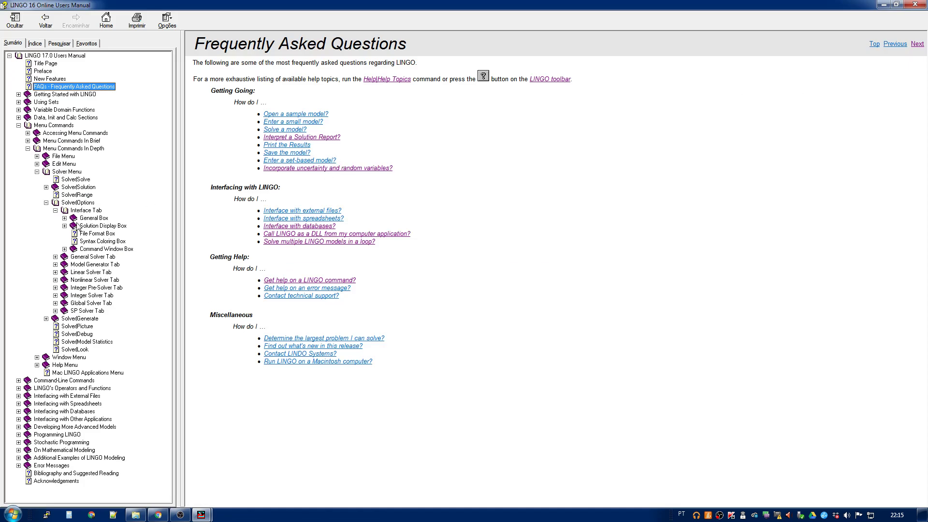
click(94, 251)
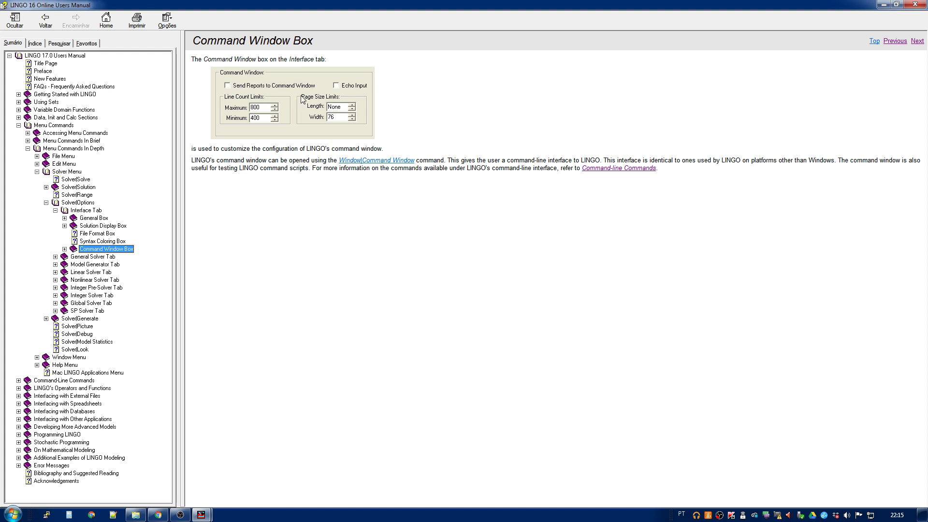
click(884, 4)
Close the two old solution reports so that only the model window remains open.
drag(900, 73, 563, 98)
click(867, 100)
click(279, 414)
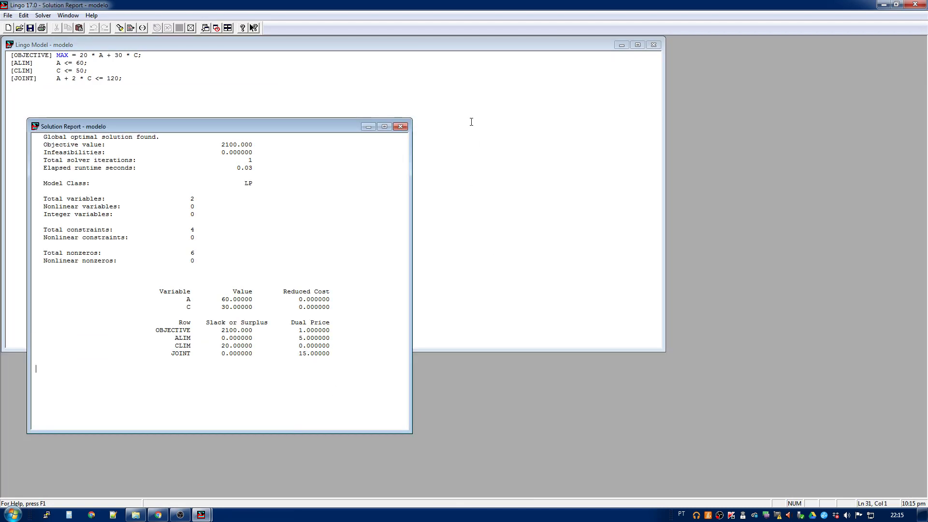
click(404, 127)
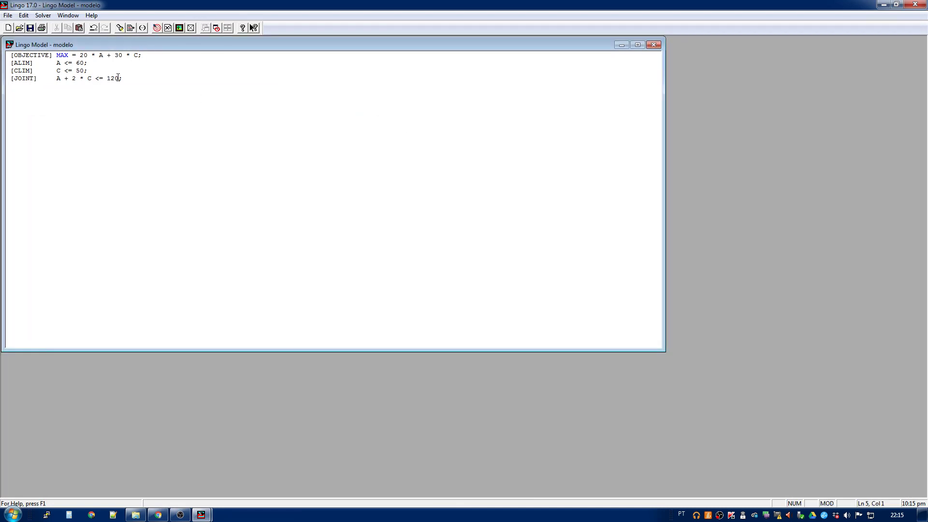
Solve the model three times to generate three separate solution reports, dismissing the solver status.
click(156, 28)
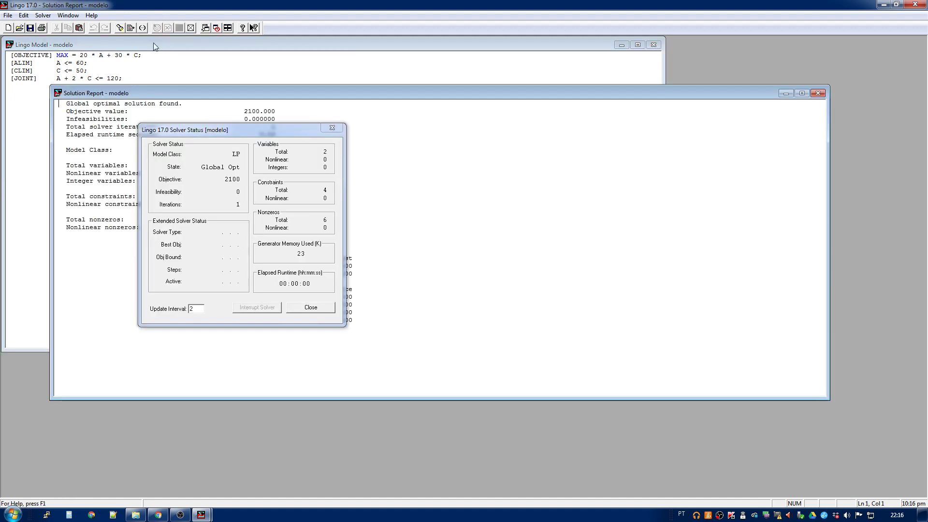
click(332, 128)
click(259, 72)
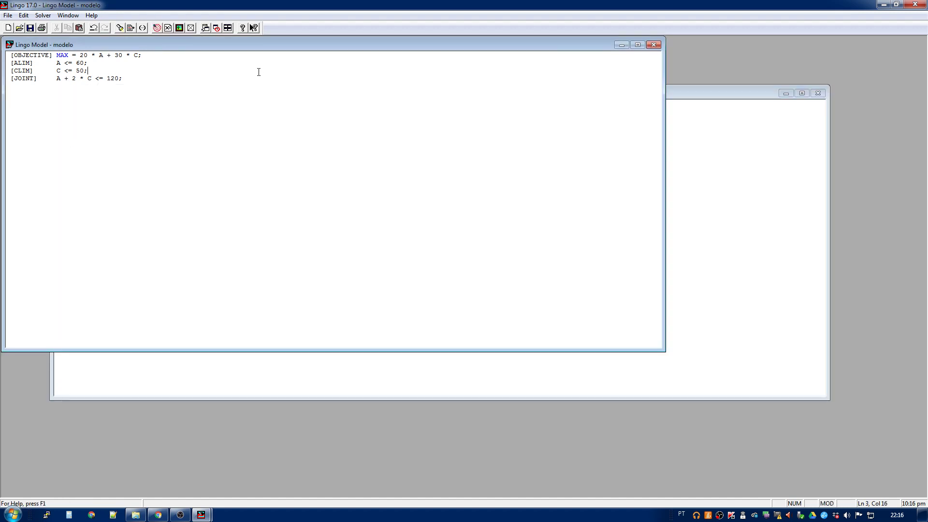
click(157, 28)
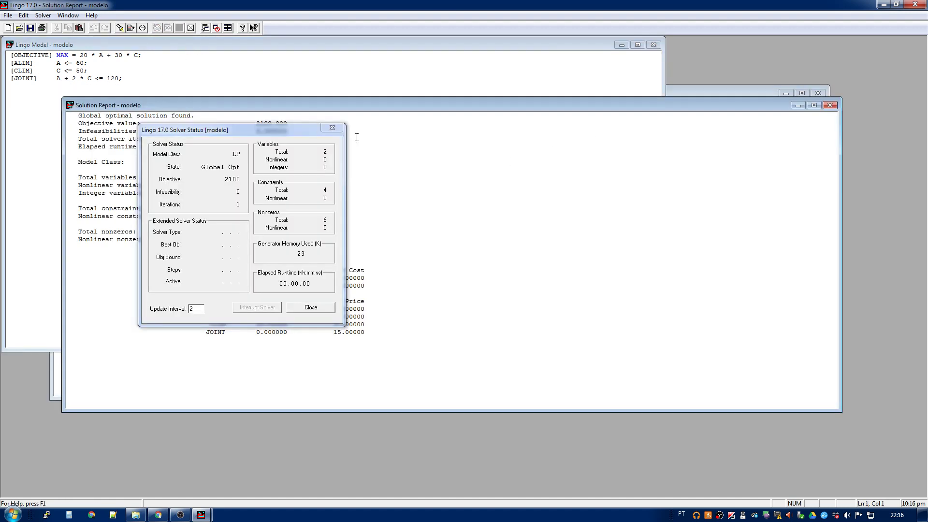
click(162, 53)
key(ctrl+u)
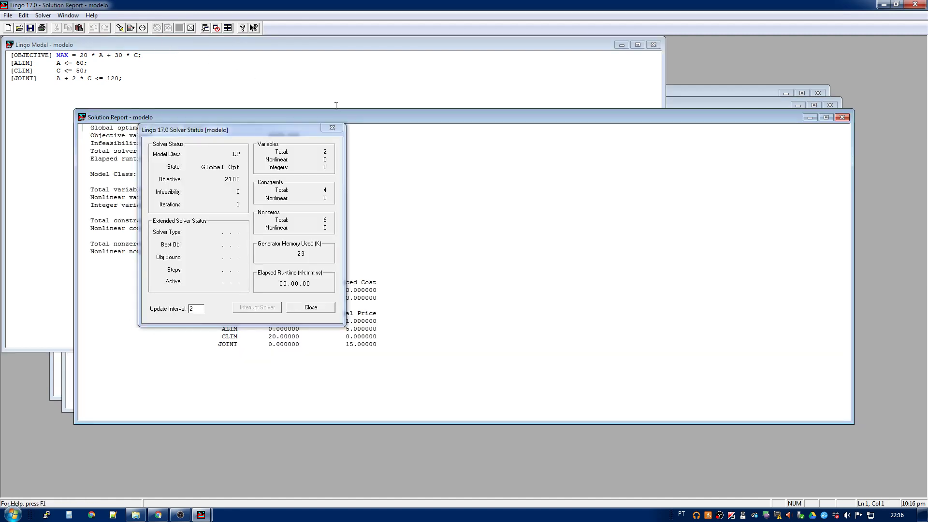
click(332, 128)
Bring the earlier solution reports to the front, and close all three reports.
click(735, 104)
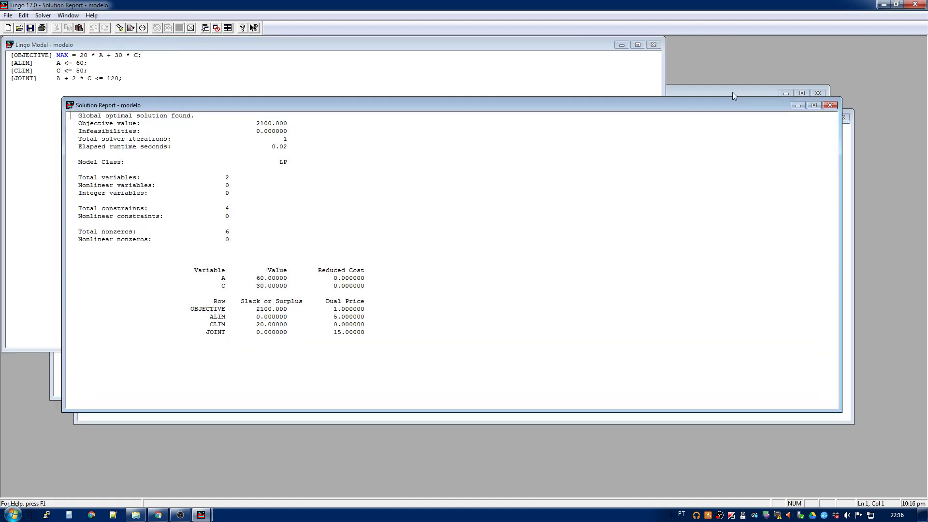
click(733, 92)
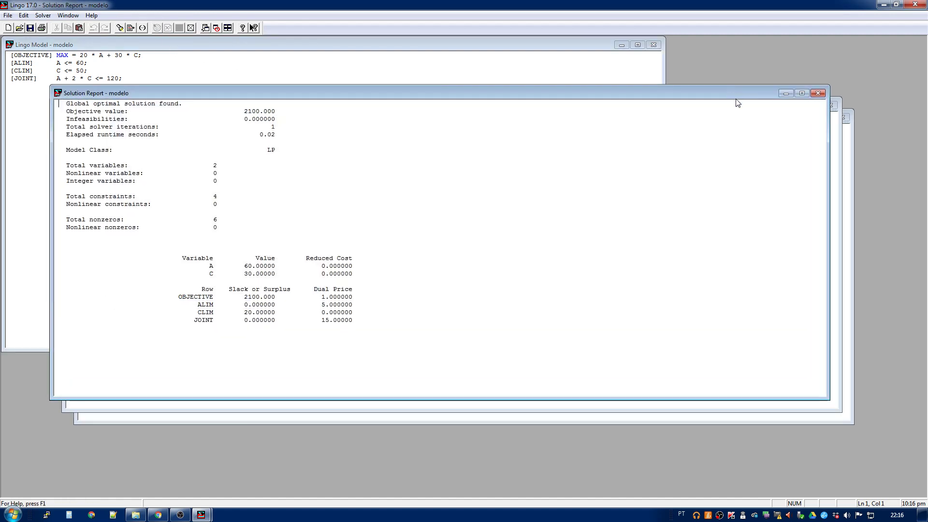
click(818, 93)
click(830, 104)
click(844, 117)
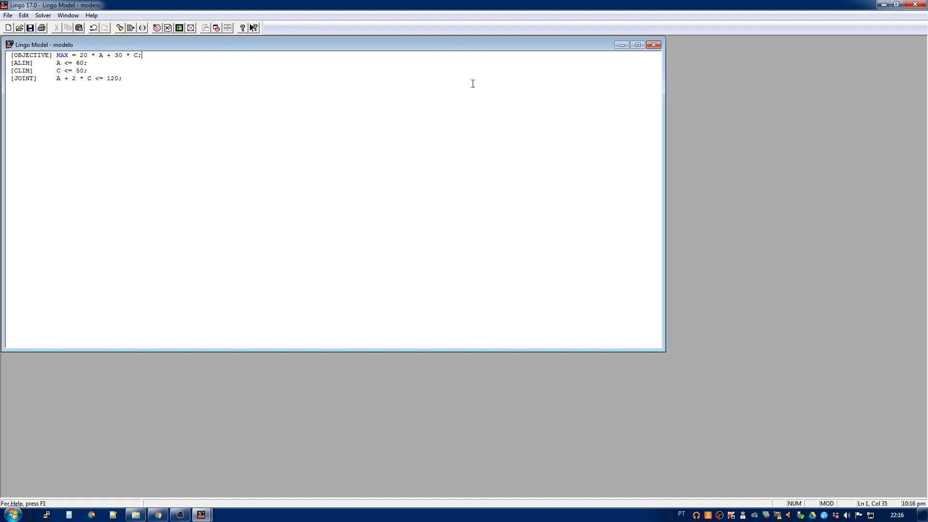
Enable Send Reports to Command Window in the Interface options, and open the command window.
click(192, 29)
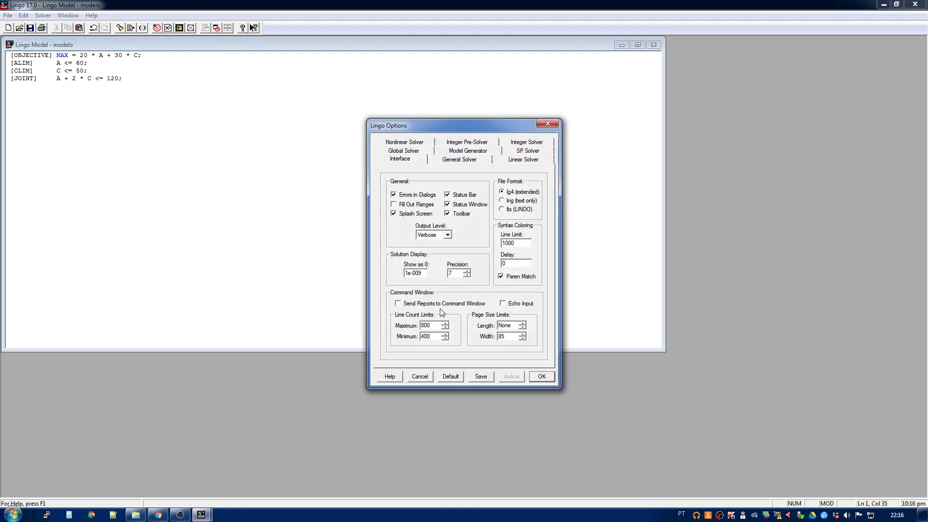
click(473, 310)
click(542, 376)
click(68, 15)
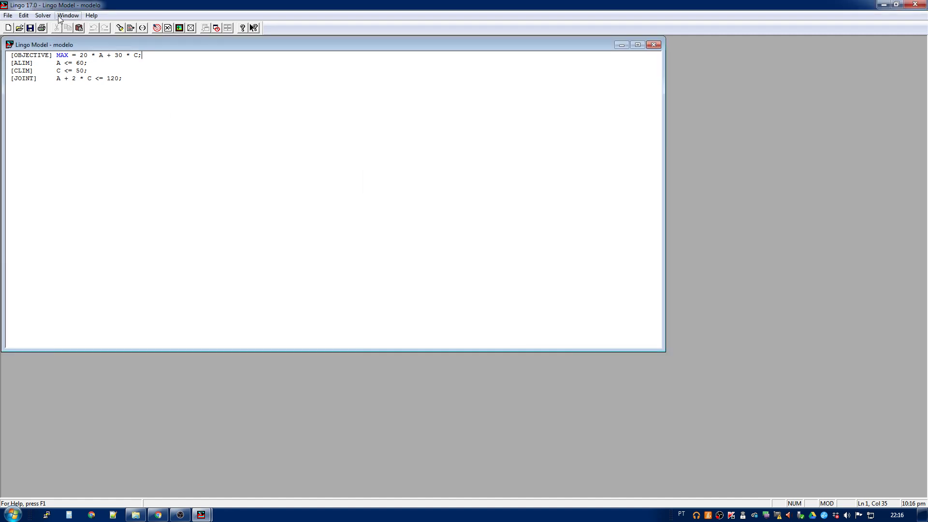
click(53, 25)
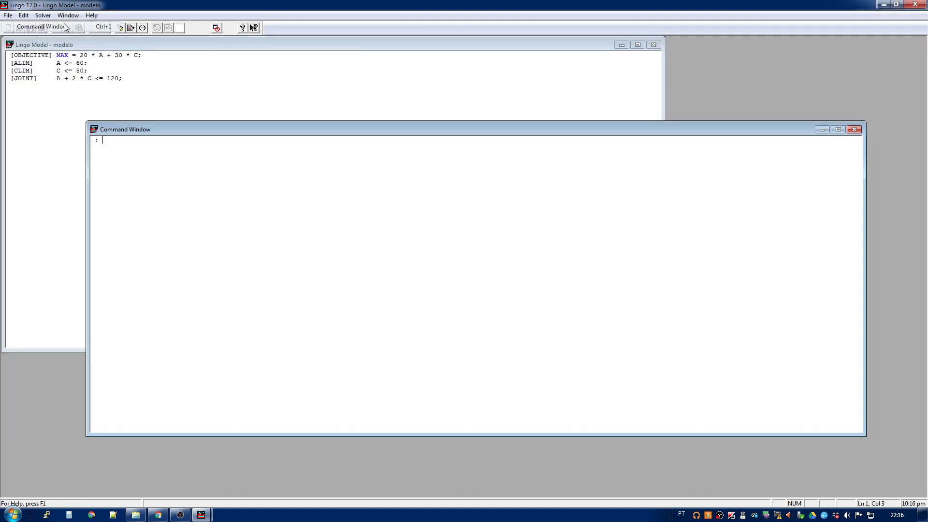
Solve the model twice with its reports sent to the command window, dismissing the solver status each time.
click(102, 84)
click(156, 28)
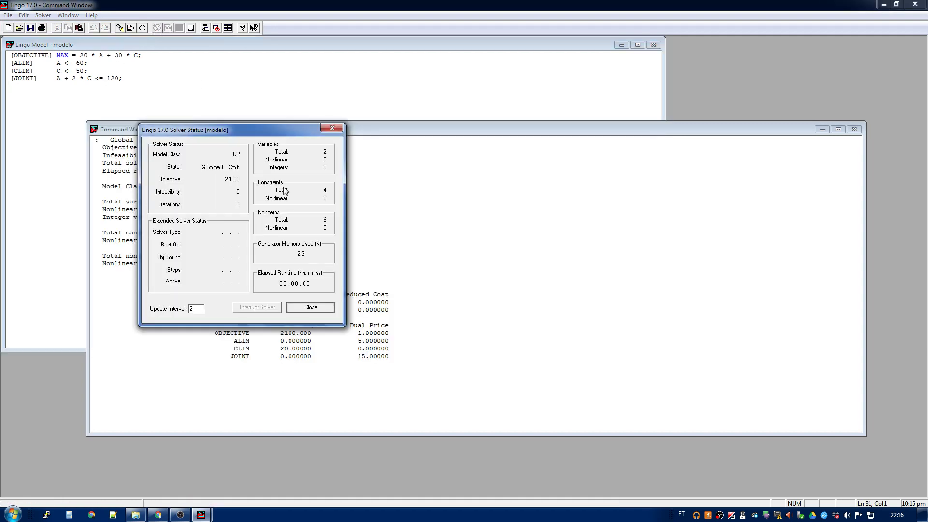
click(332, 311)
click(178, 100)
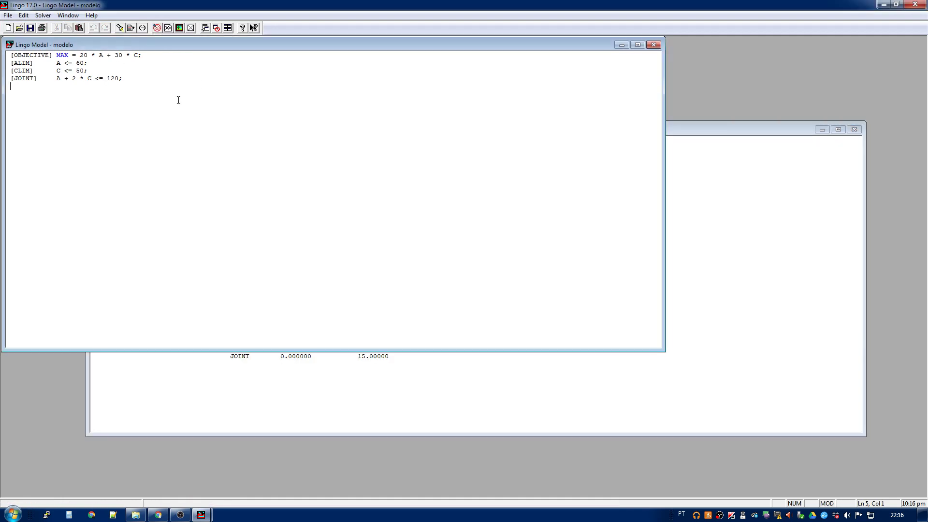
click(157, 28)
click(322, 130)
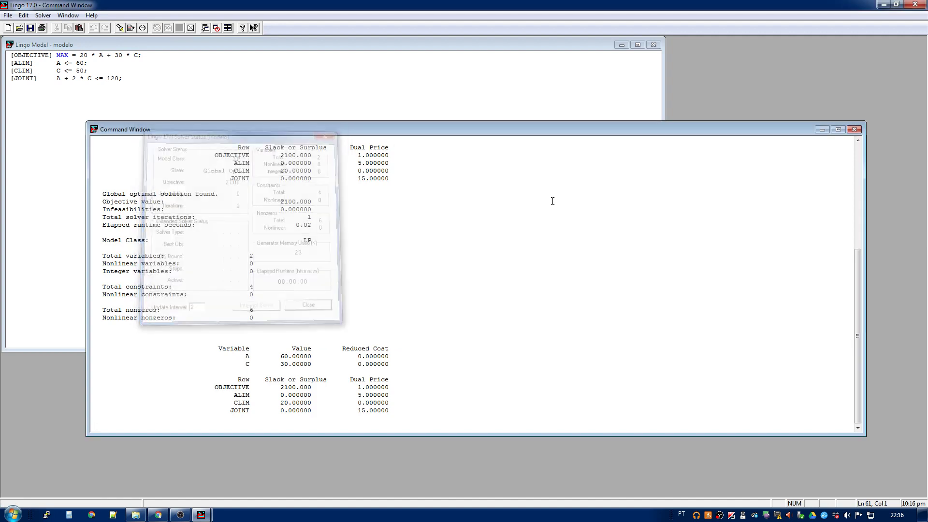
Solve the model a third time and look through the accumulated reports in the command window.
drag(859, 295, 861, 357)
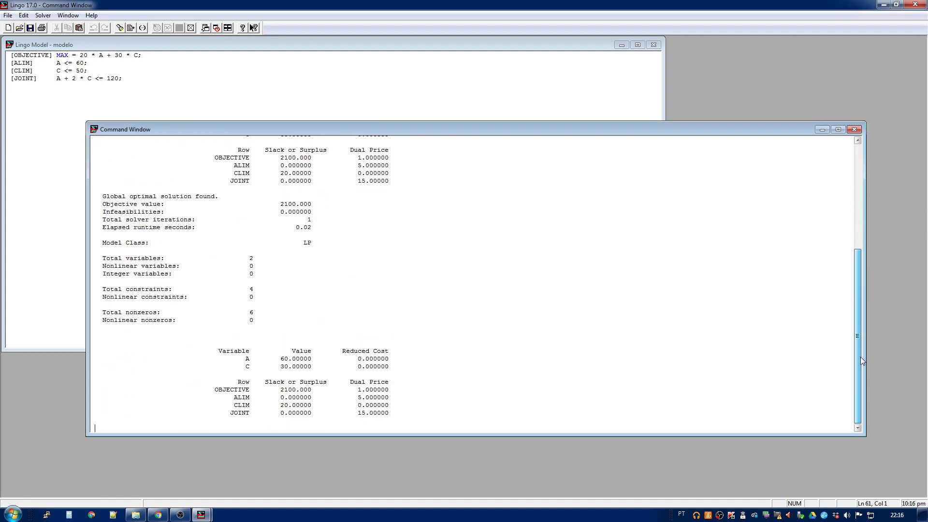
click(133, 45)
click(161, 27)
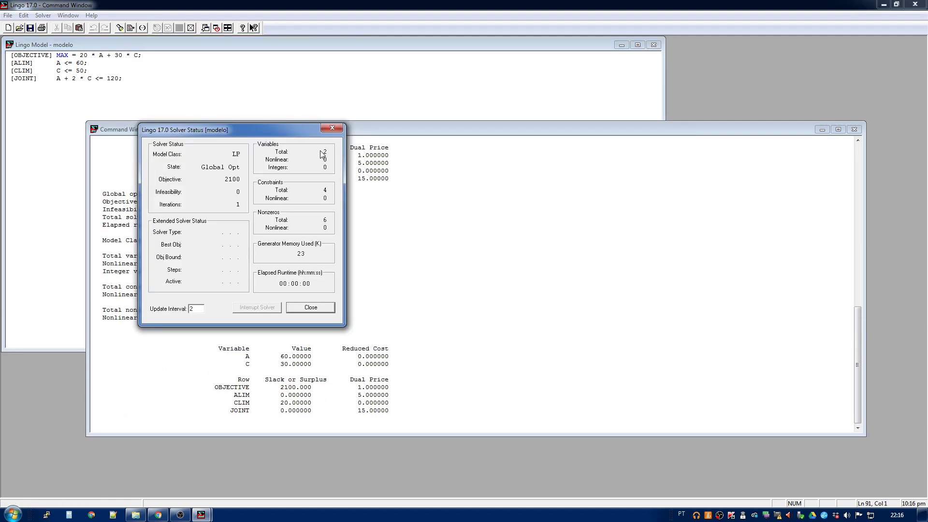
click(332, 127)
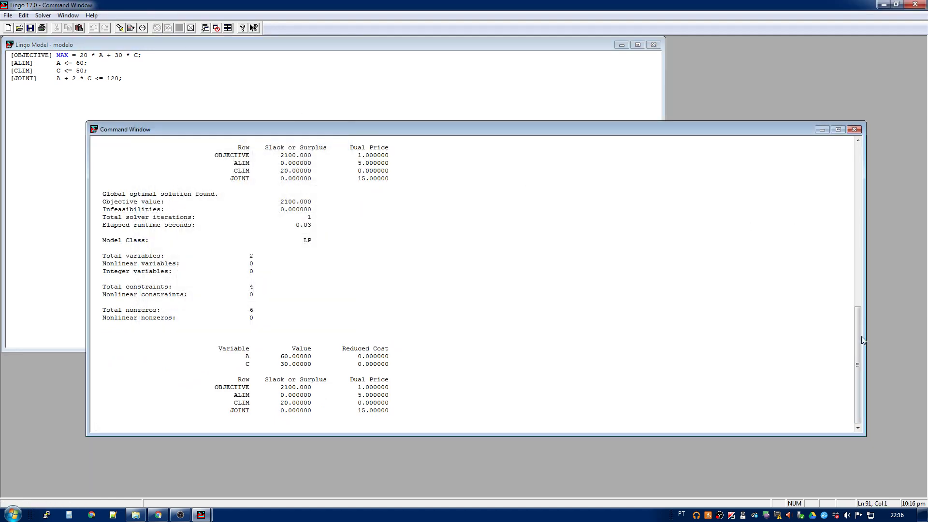
drag(861, 339, 837, 162)
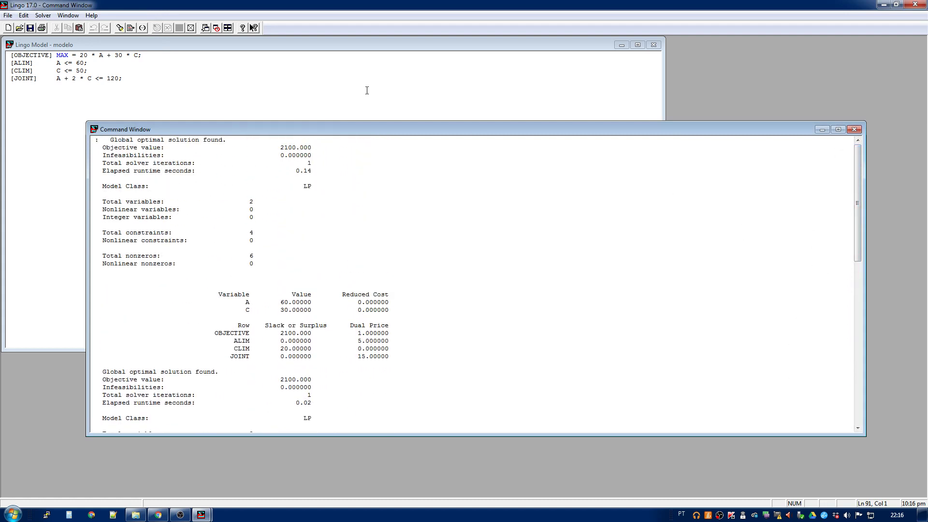
Solve the model once more to add a fourth report to the command window, and dismiss the solver status.
click(180, 79)
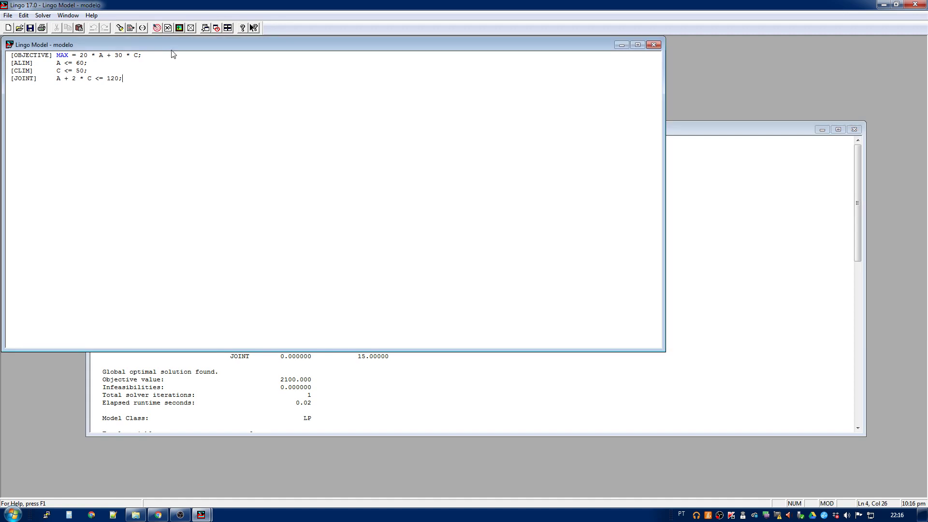
click(157, 28)
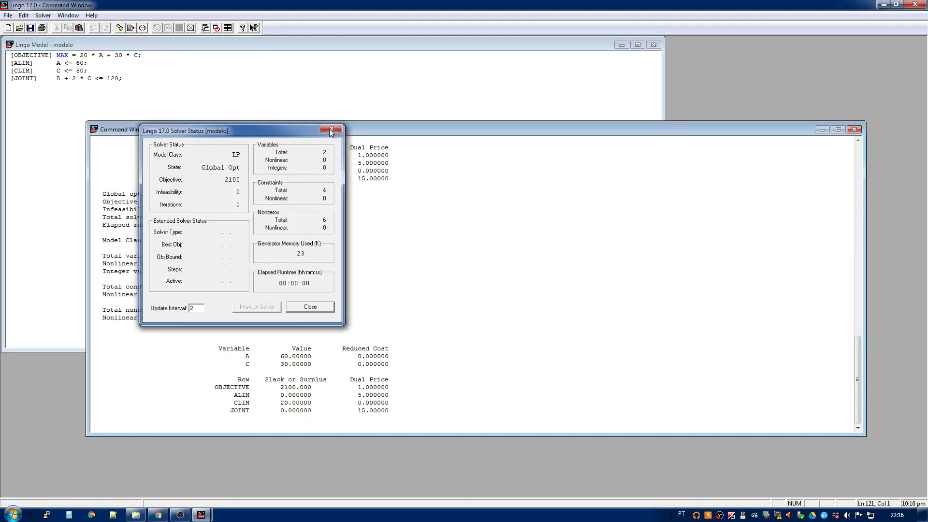
click(331, 130)
Disable Send Reports to Command Window in the Interface options and apply the change.
click(267, 91)
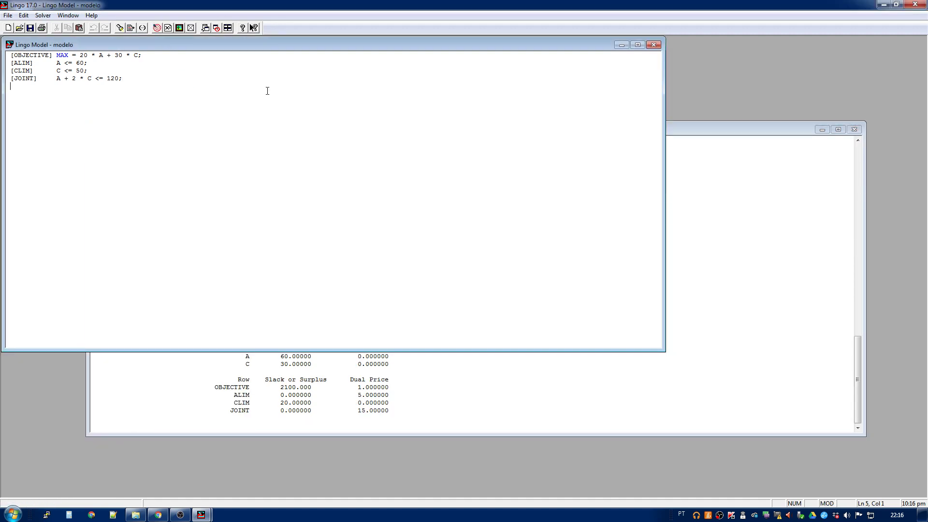
click(218, 28)
click(435, 301)
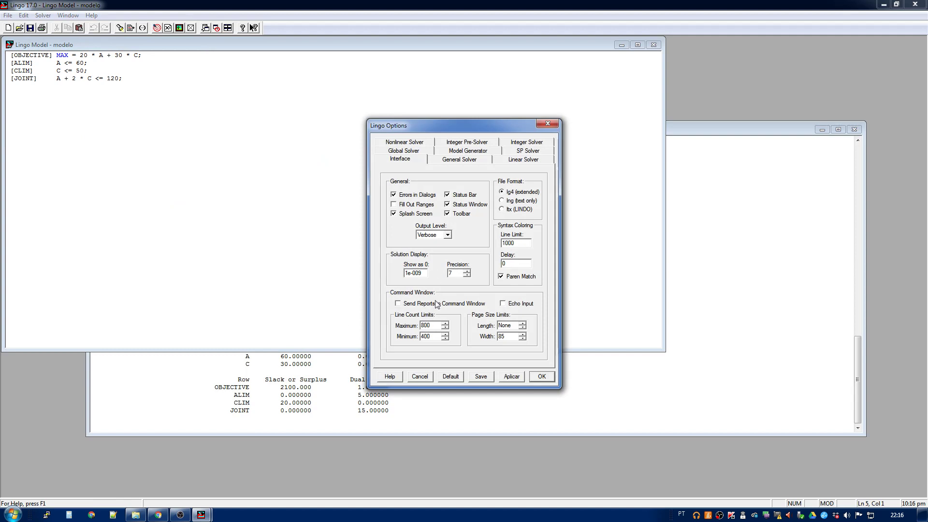
click(515, 377)
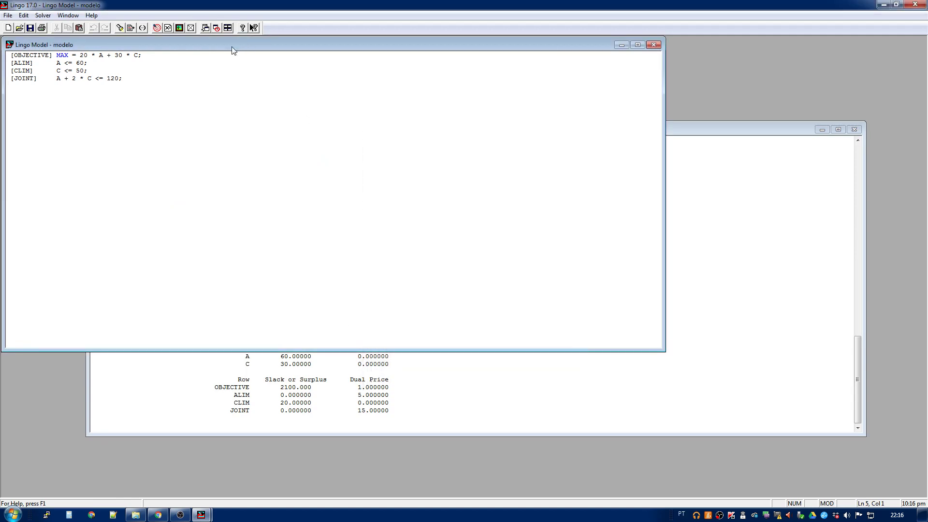
Reopen the manual and read the Command Window Box subtopics Send Reports to Command Window, Echo Input and Line Count Limits.
click(242, 28)
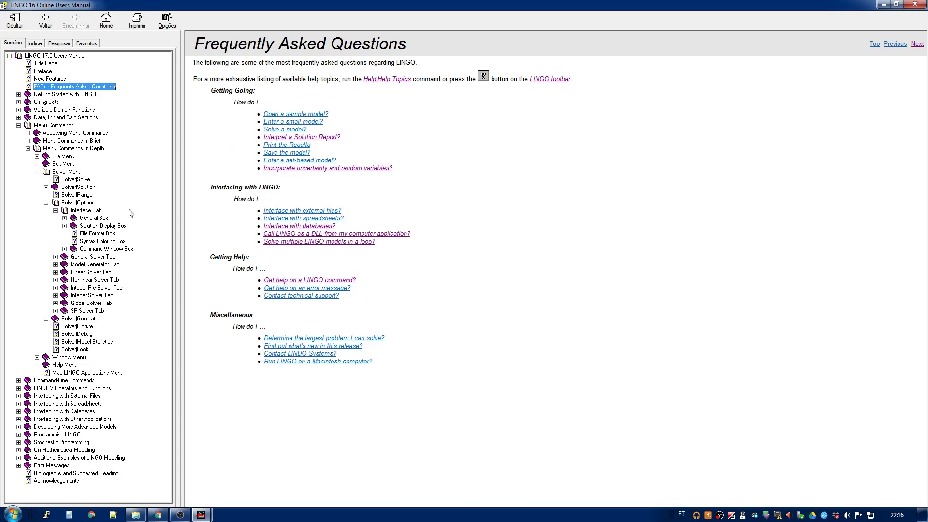
click(90, 250)
click(65, 249)
click(111, 257)
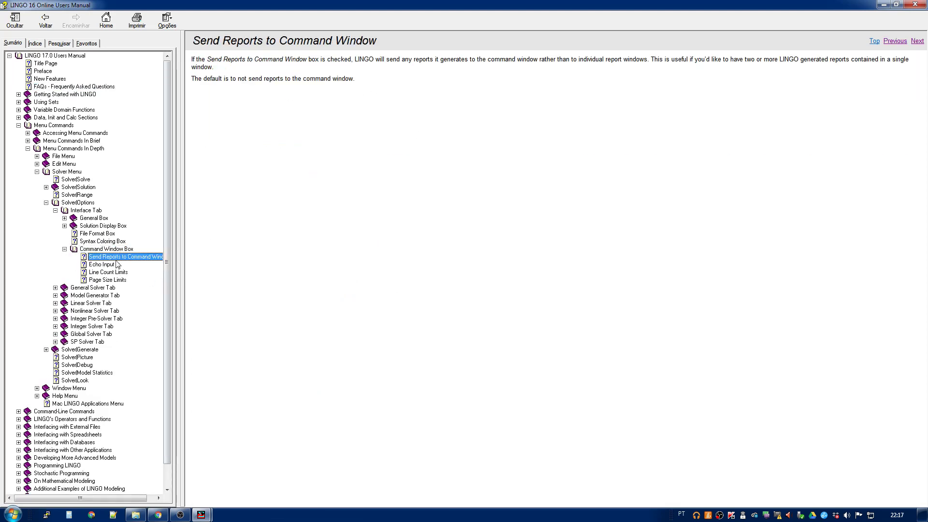
click(102, 264)
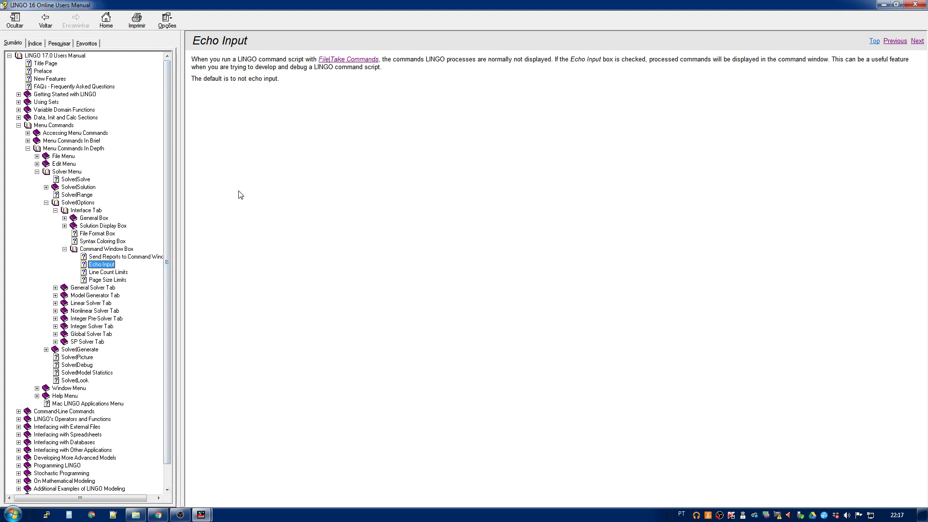
click(114, 258)
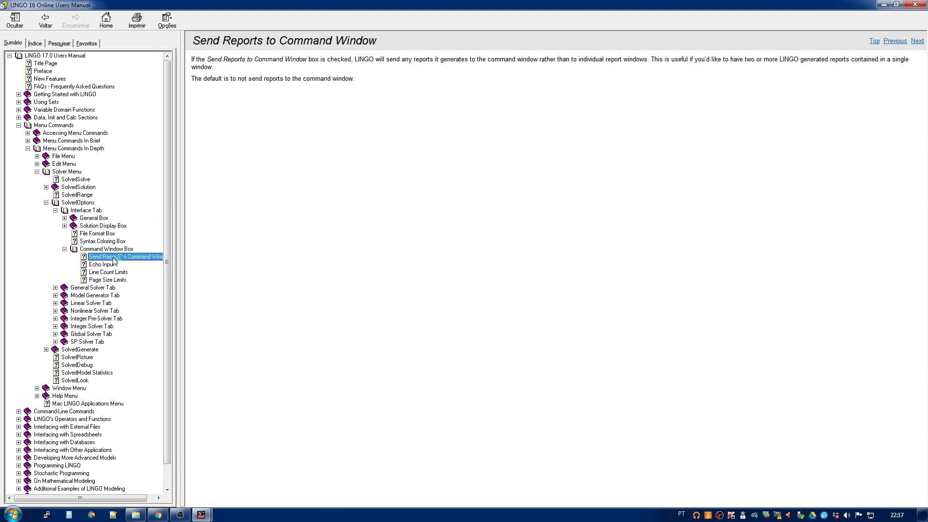
click(107, 248)
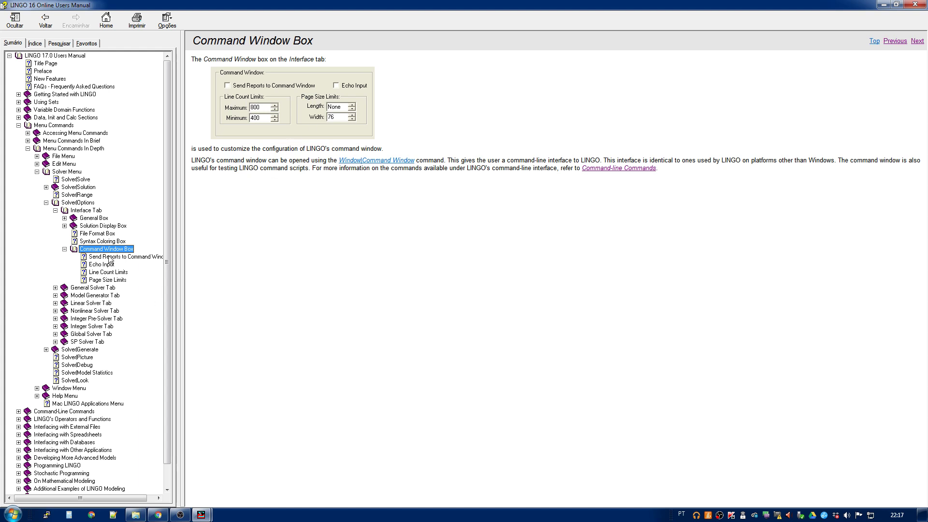
click(108, 272)
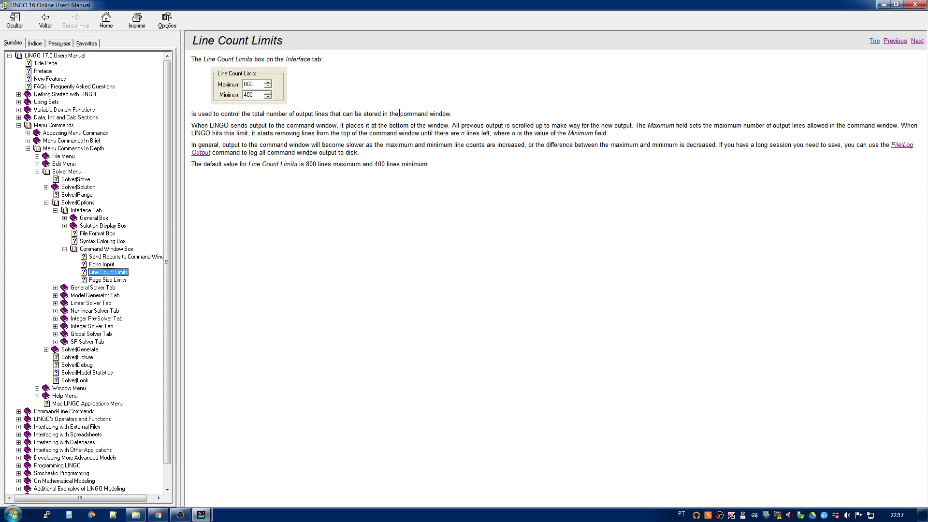
Read the Line Count Limits topic's description of stored output lines and open the Page Size Limits topic in the manual.
drag(399, 112, 453, 114)
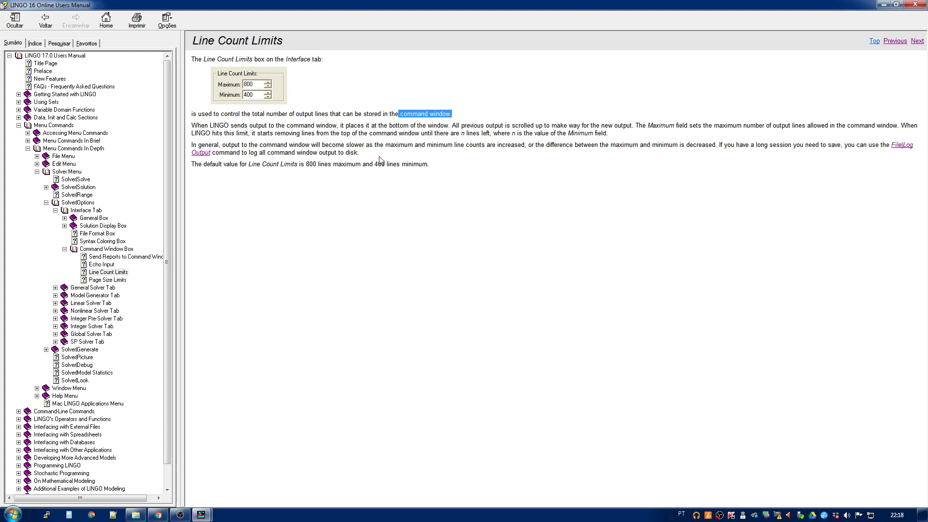
click(391, 172)
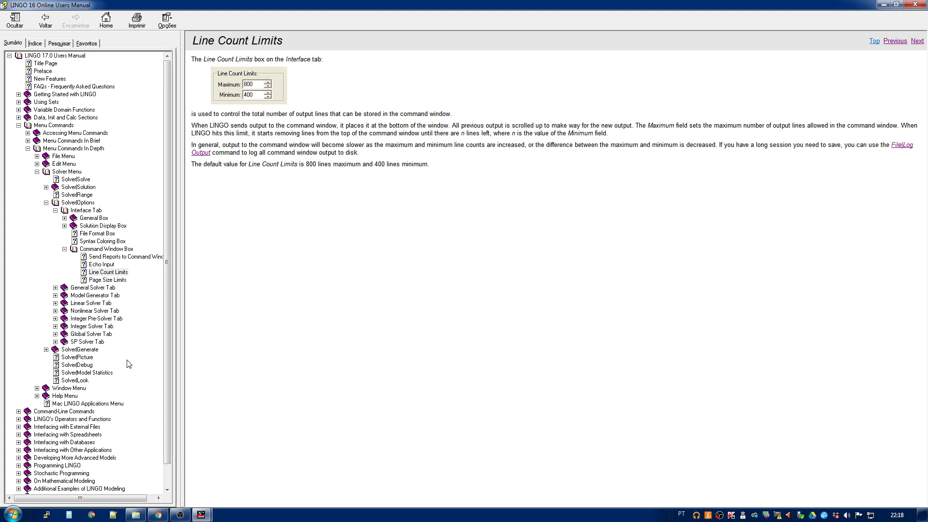
click(116, 283)
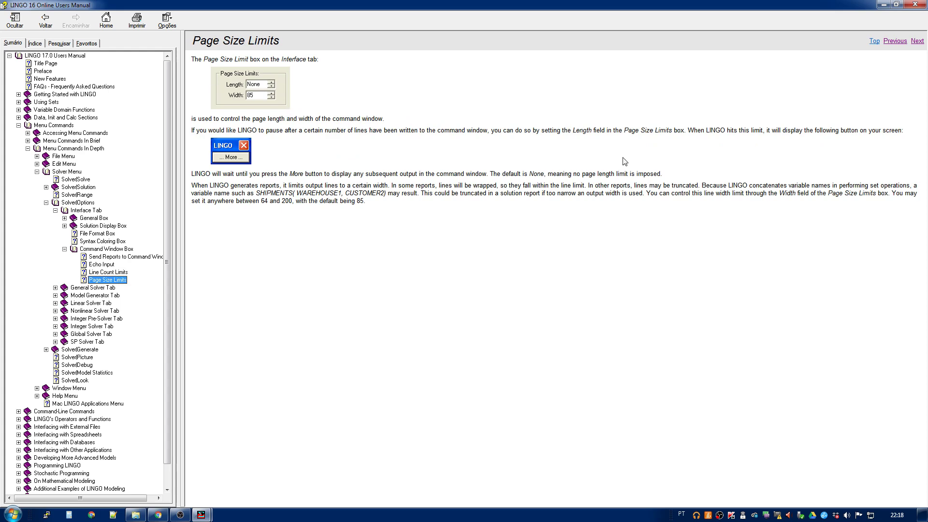
click(884, 5)
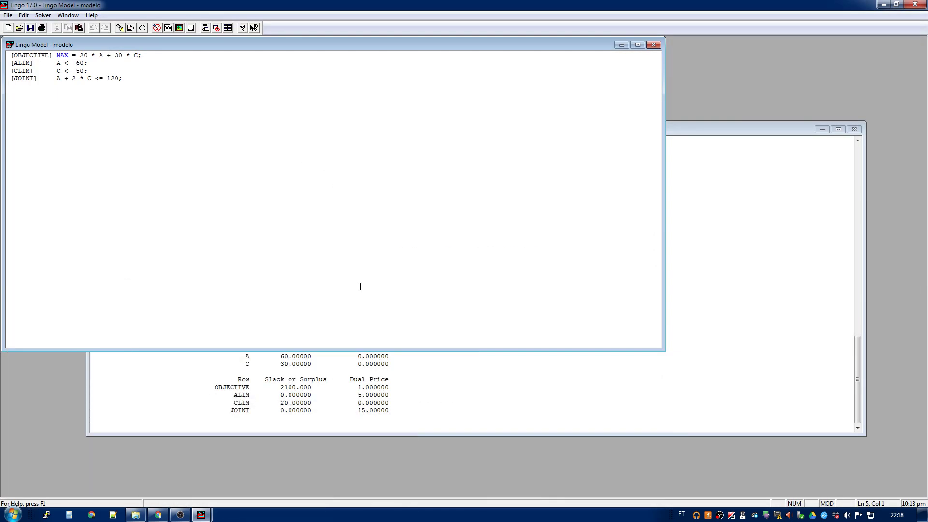
mouse_move(201, 514)
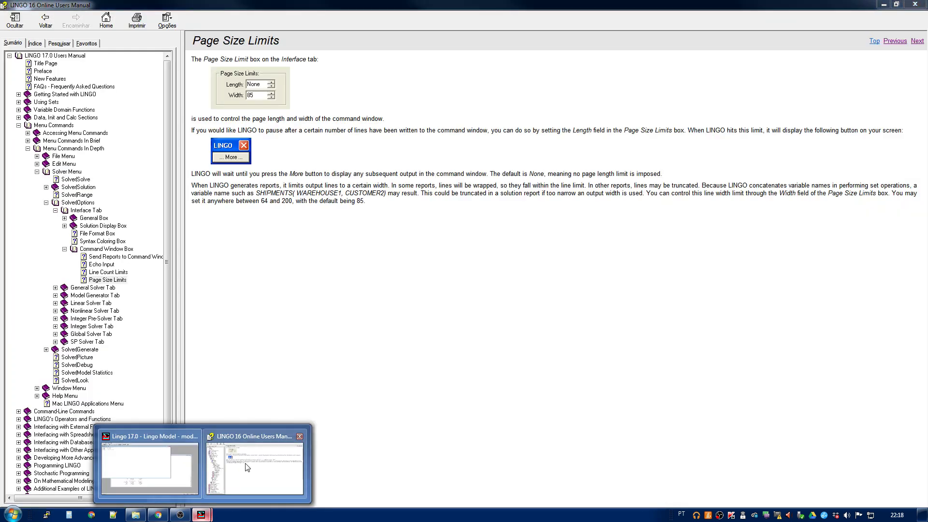
click(247, 467)
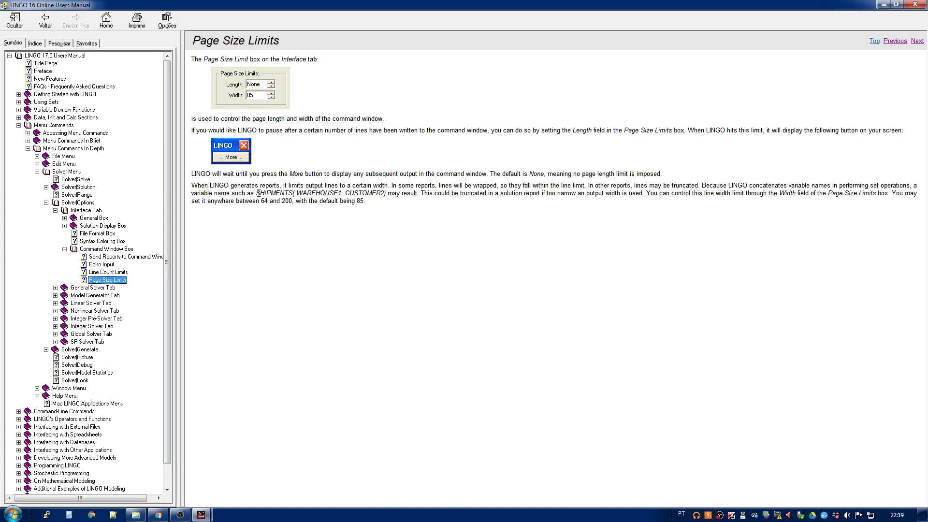
Examine the Page Size Limits explanation of line width, highlighting the example SHIPMENTS( WAREHOUSE1, CUSTOMER2) and the allowed width range.
drag(258, 193, 385, 194)
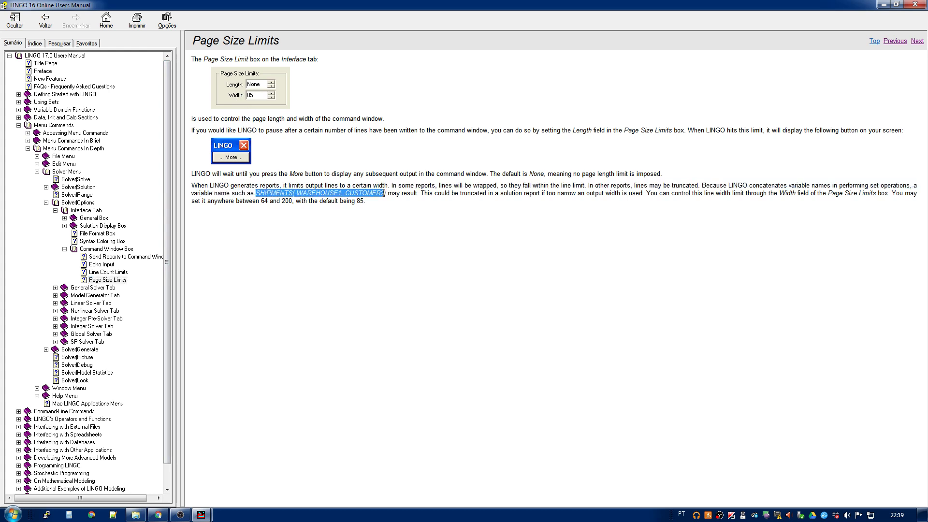
click(281, 195)
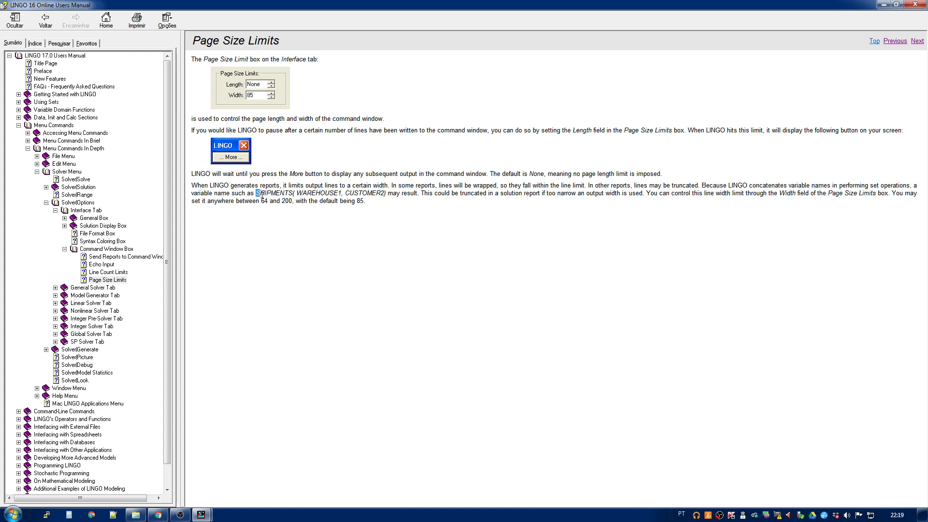
drag(256, 193, 342, 188)
click(305, 192)
drag(343, 192, 366, 193)
click(287, 194)
drag(260, 190, 371, 188)
click(285, 193)
drag(297, 194, 384, 194)
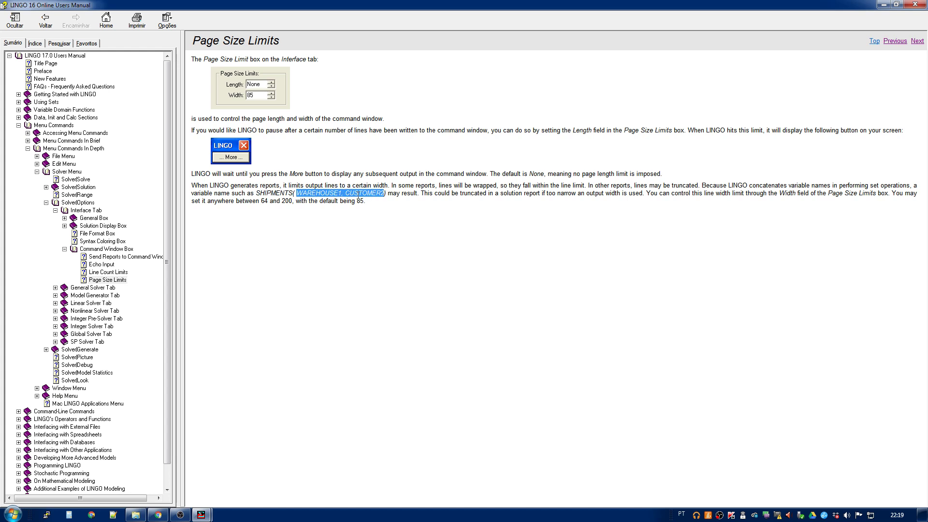
click(367, 199)
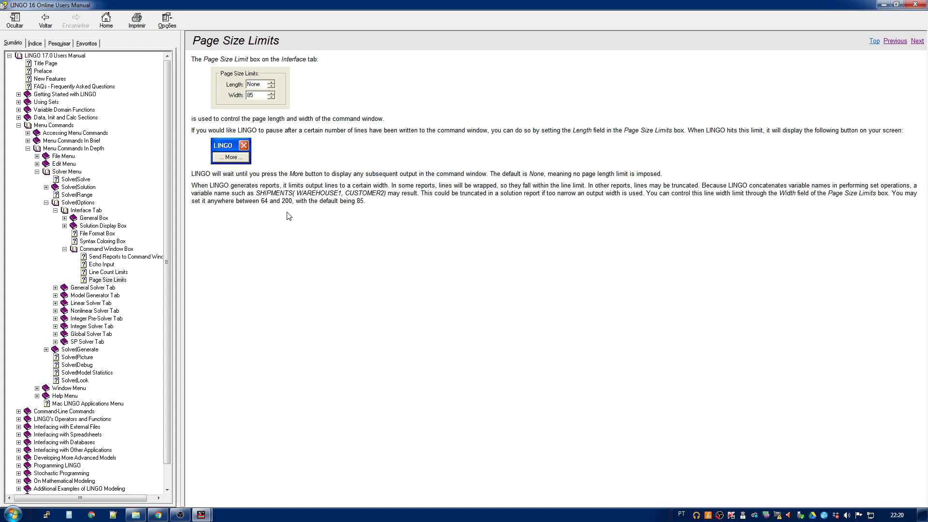
double_click(262, 201)
drag(282, 201, 291, 202)
Return to the model from the manual and open the LINGO options to review the Interface settings.
click(884, 4)
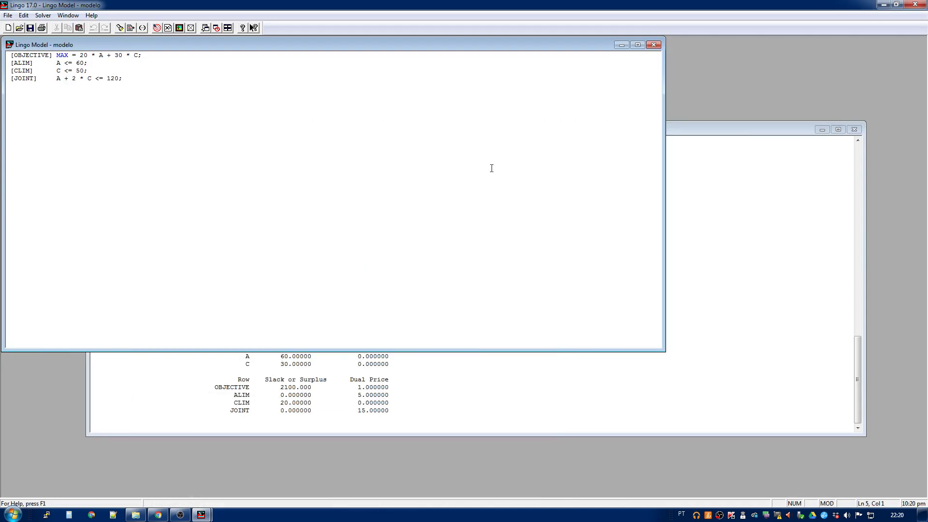
click(192, 28)
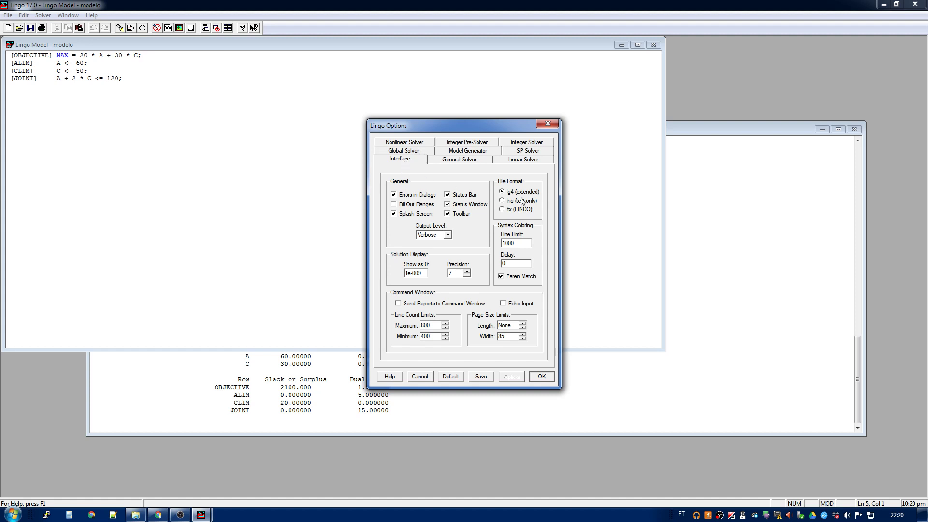
click(180, 515)
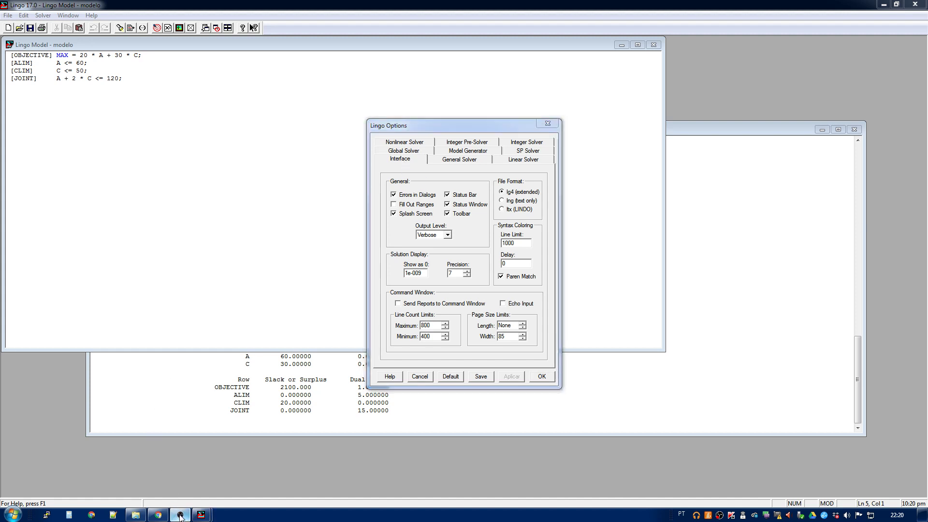